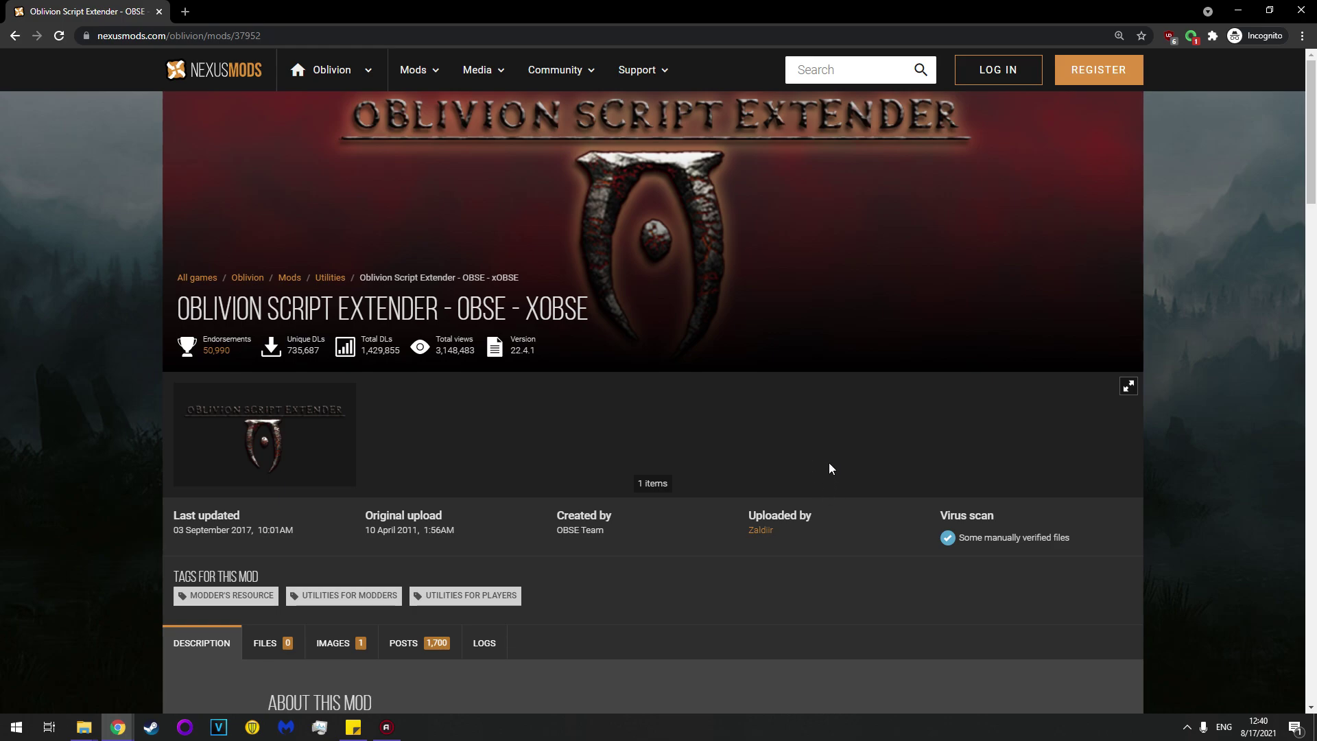
- Open the xOBSE 22.4.1 link from the mod page's DOWNLOAD section in a new tab
scroll(829, 472, "down", 7)
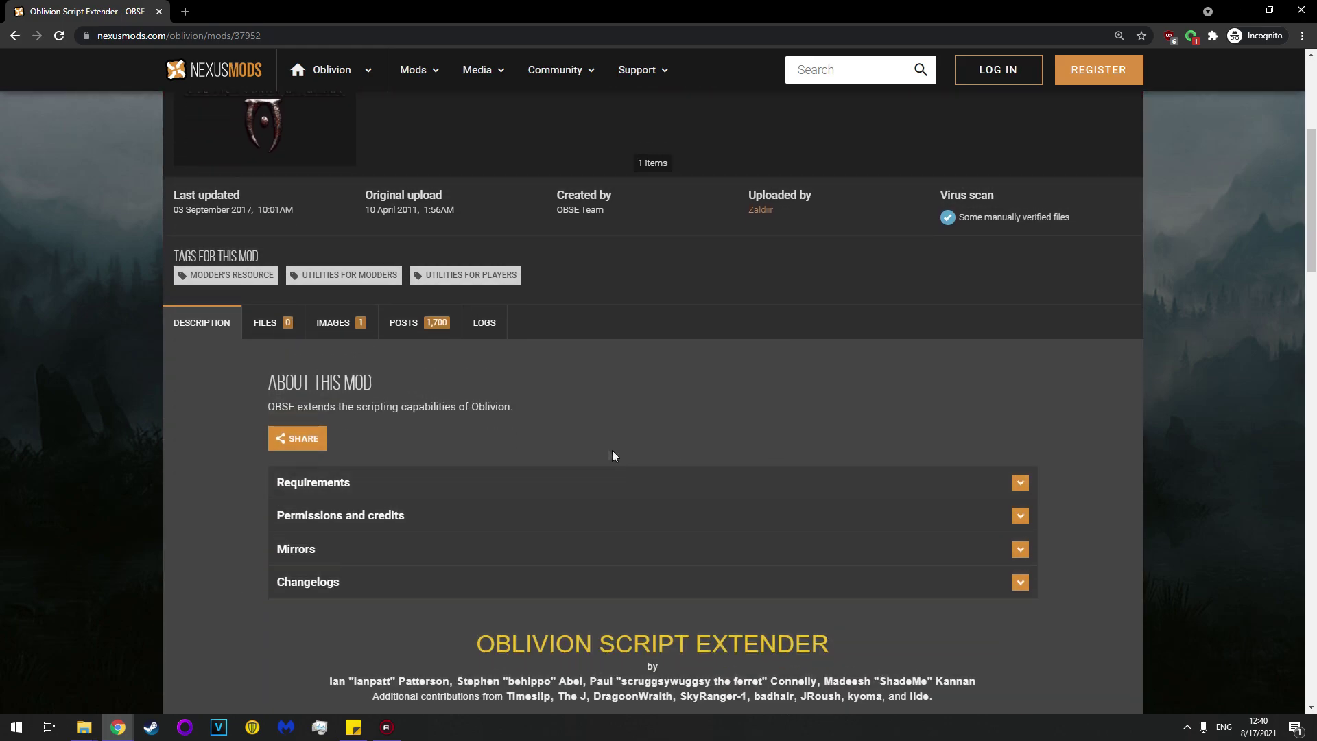
scroll(604, 452, "down", 2)
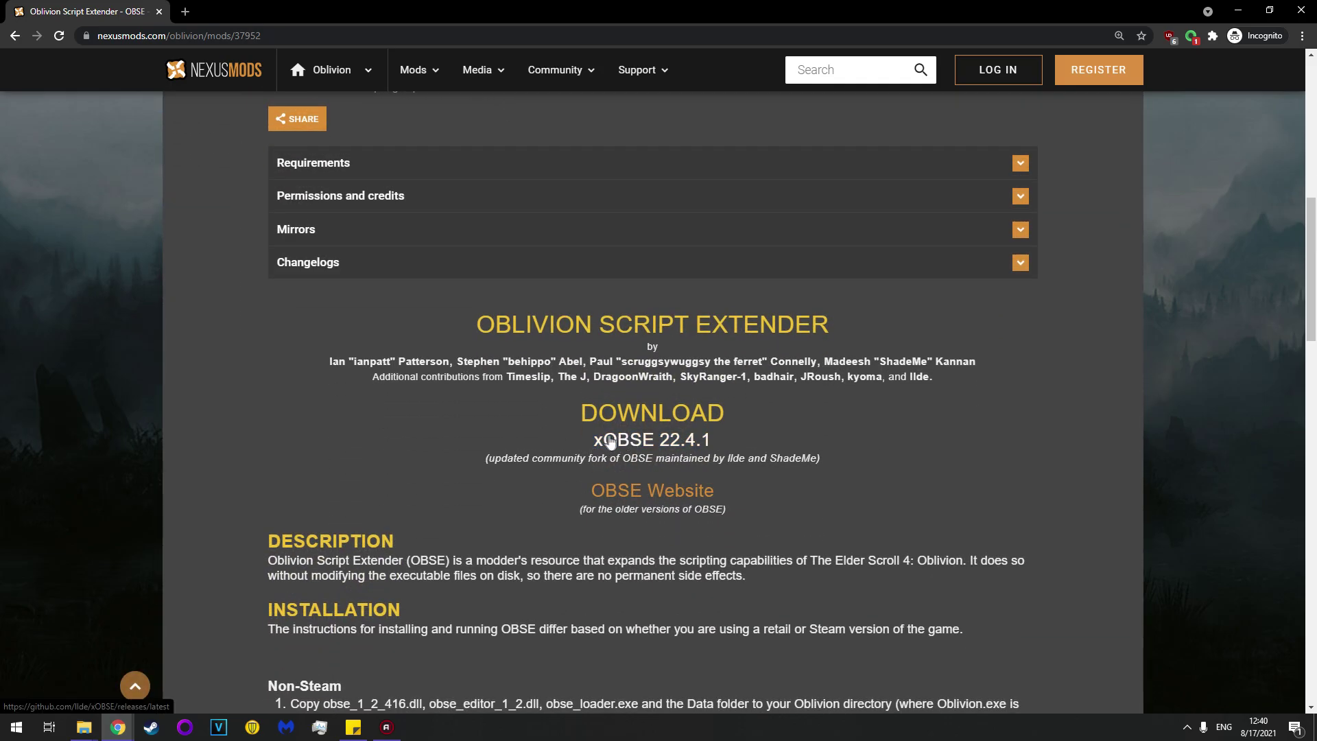
middle_click(626, 443)
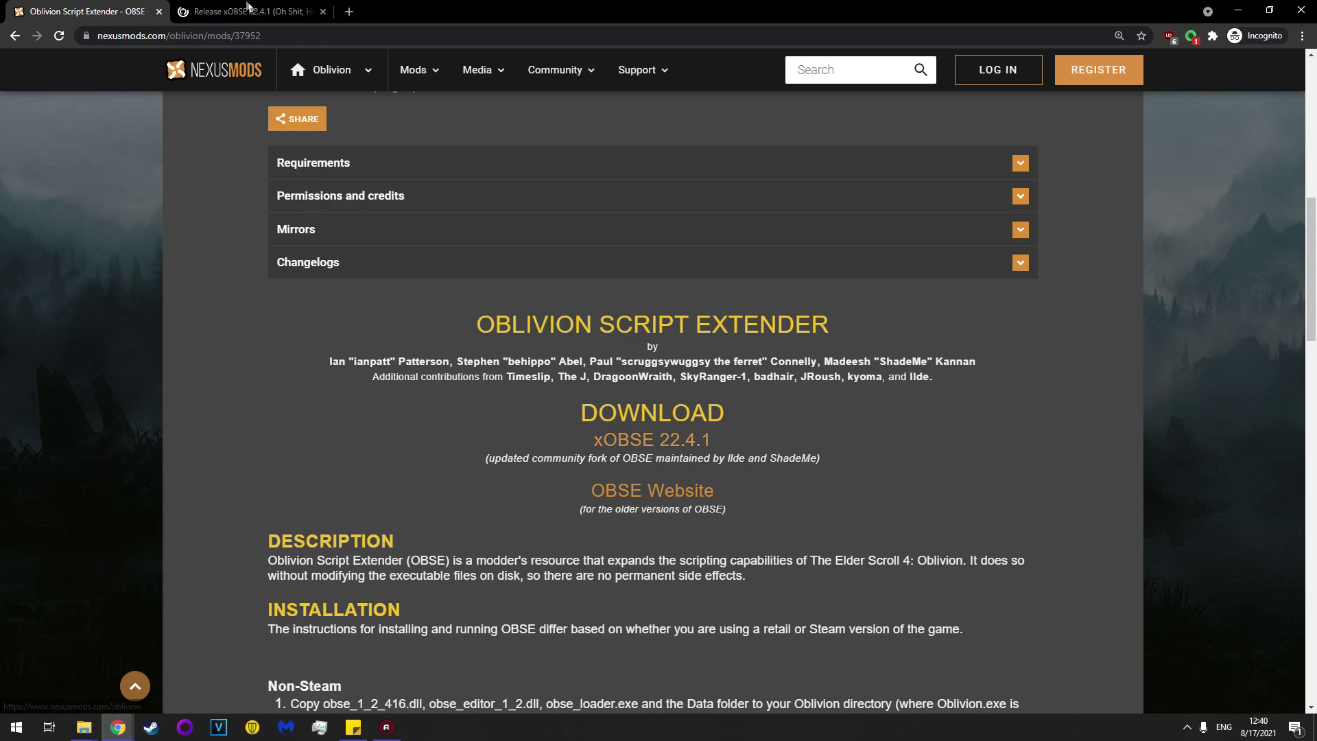
- On the GitHub release page, download the xOBSE22.4.1.7z asset
key("ctrl+Tab")
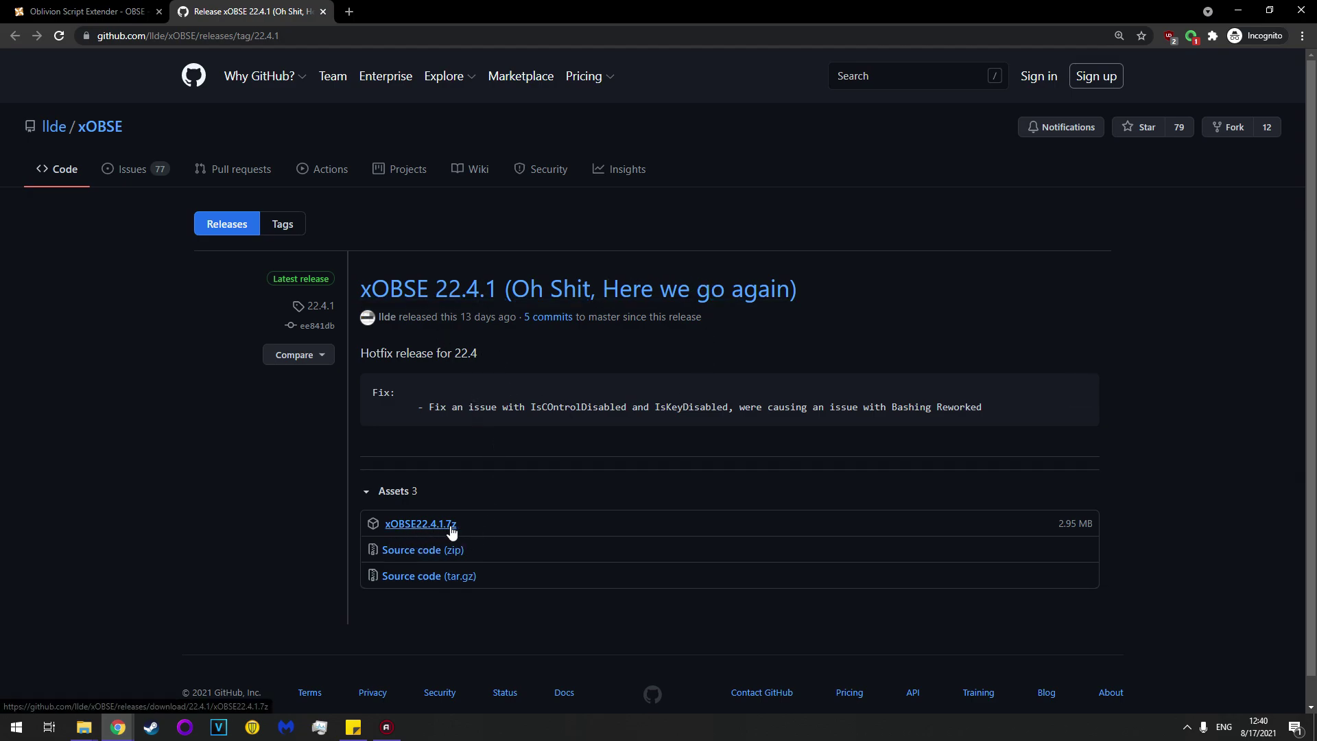
left_click(421, 525)
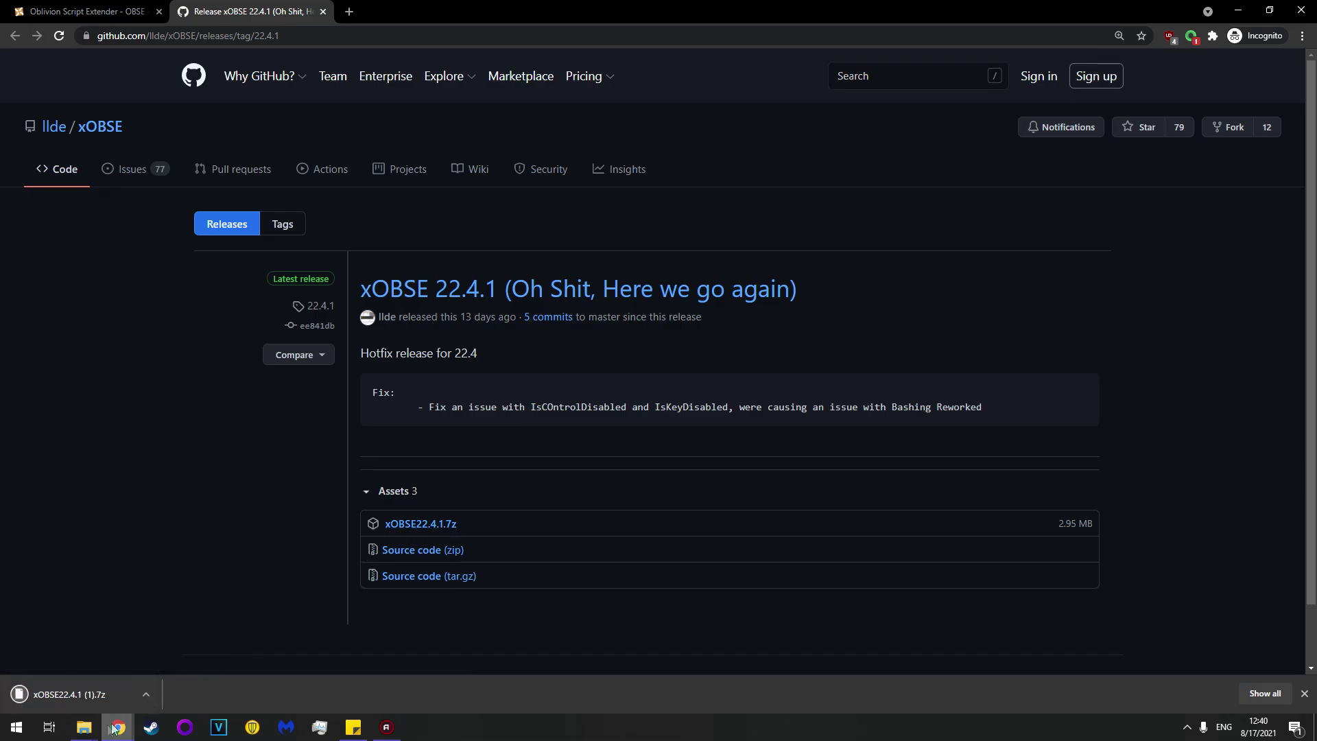
- In the Downloads folder, delete the duplicate xOBSE22.4.1 (1).7z archive
mouse_move(84, 734)
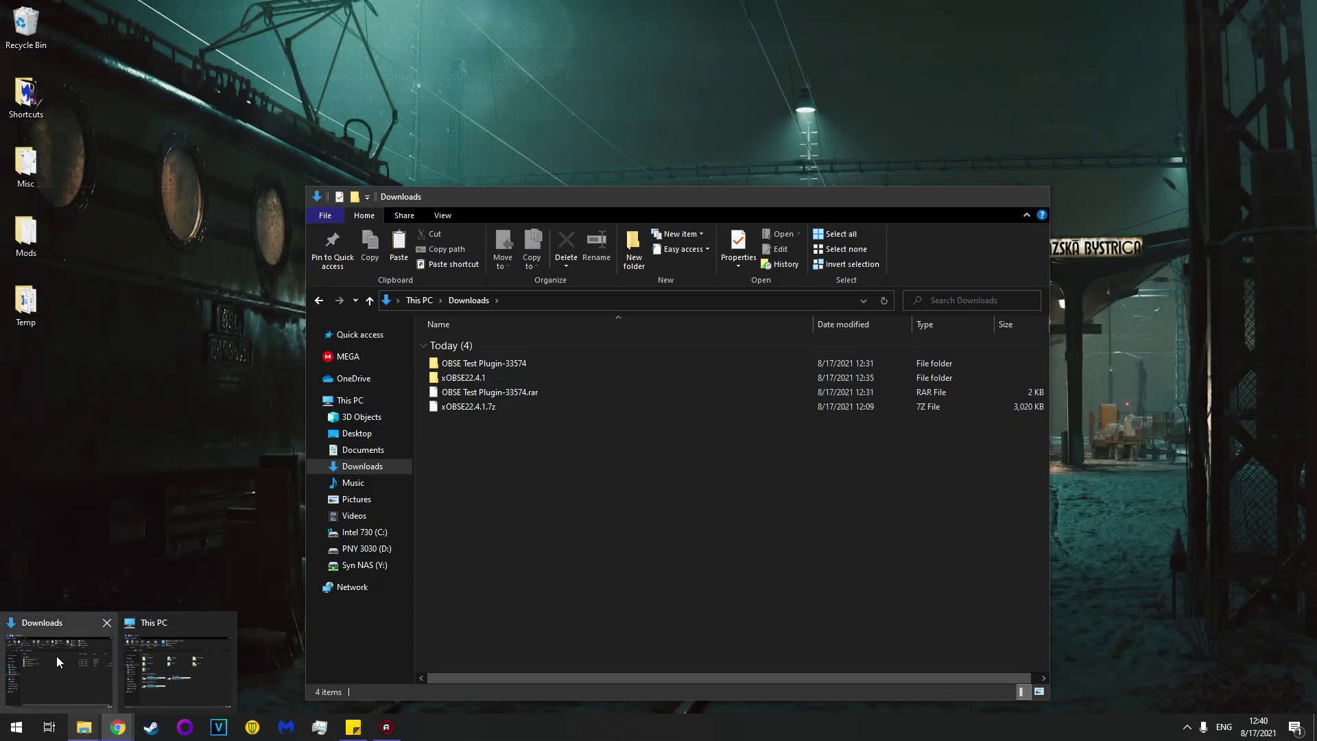
left_click(56, 656)
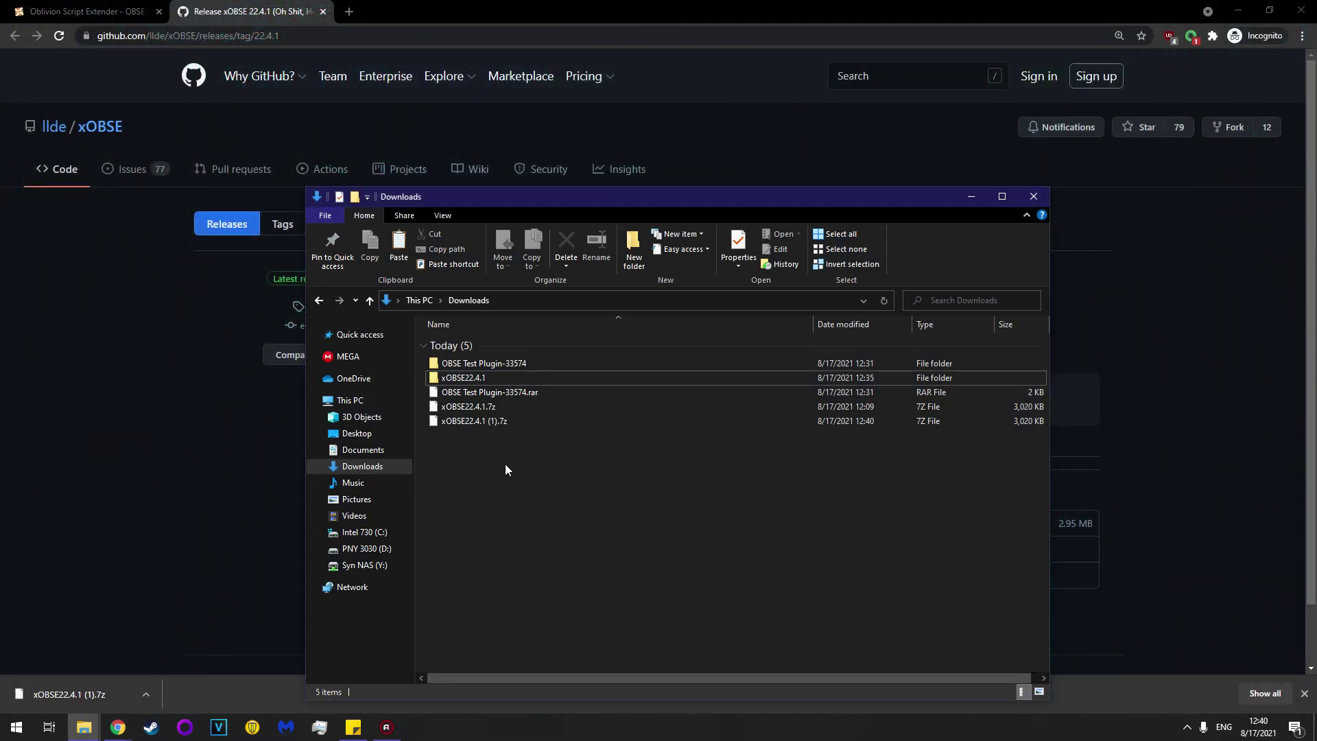
left_click(478, 421)
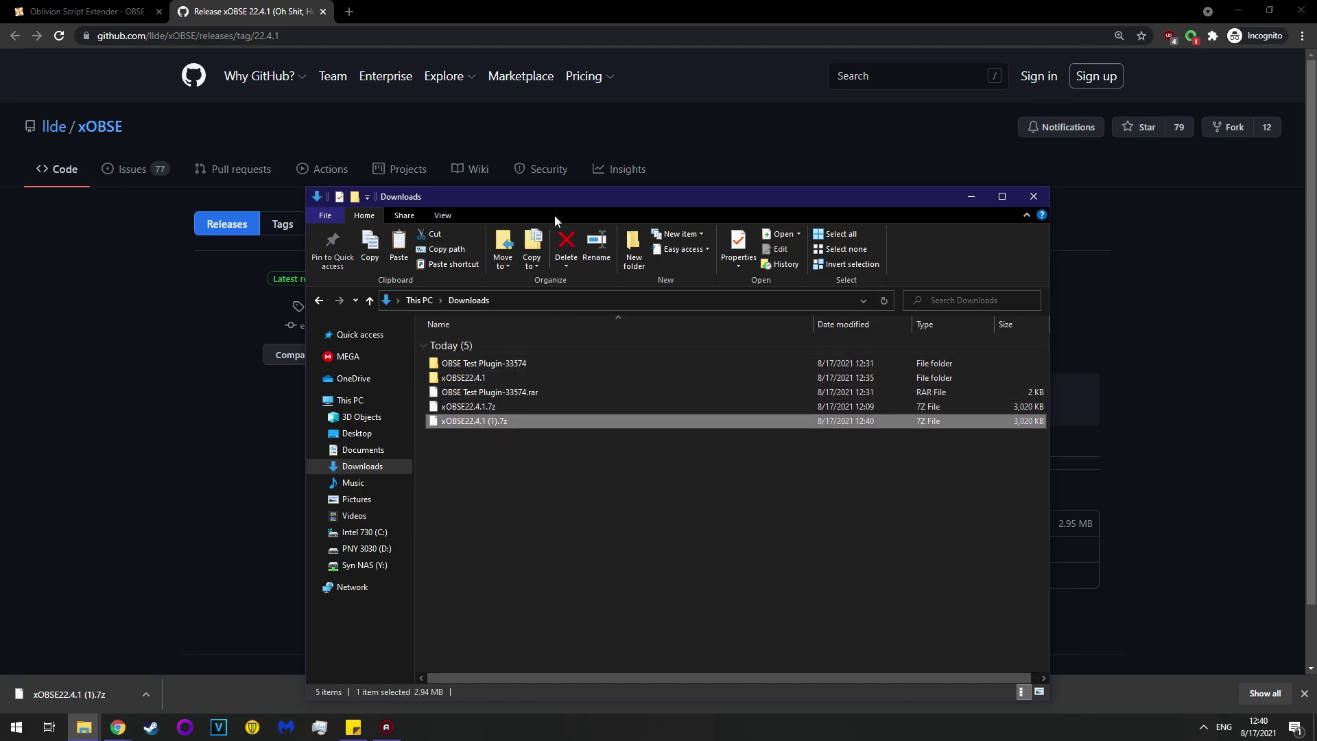
left_click(559, 265)
- Bring up the 7-Zip context menu for xOBSE22.4.1.7z
left_click(471, 404)
right_click(472, 405)
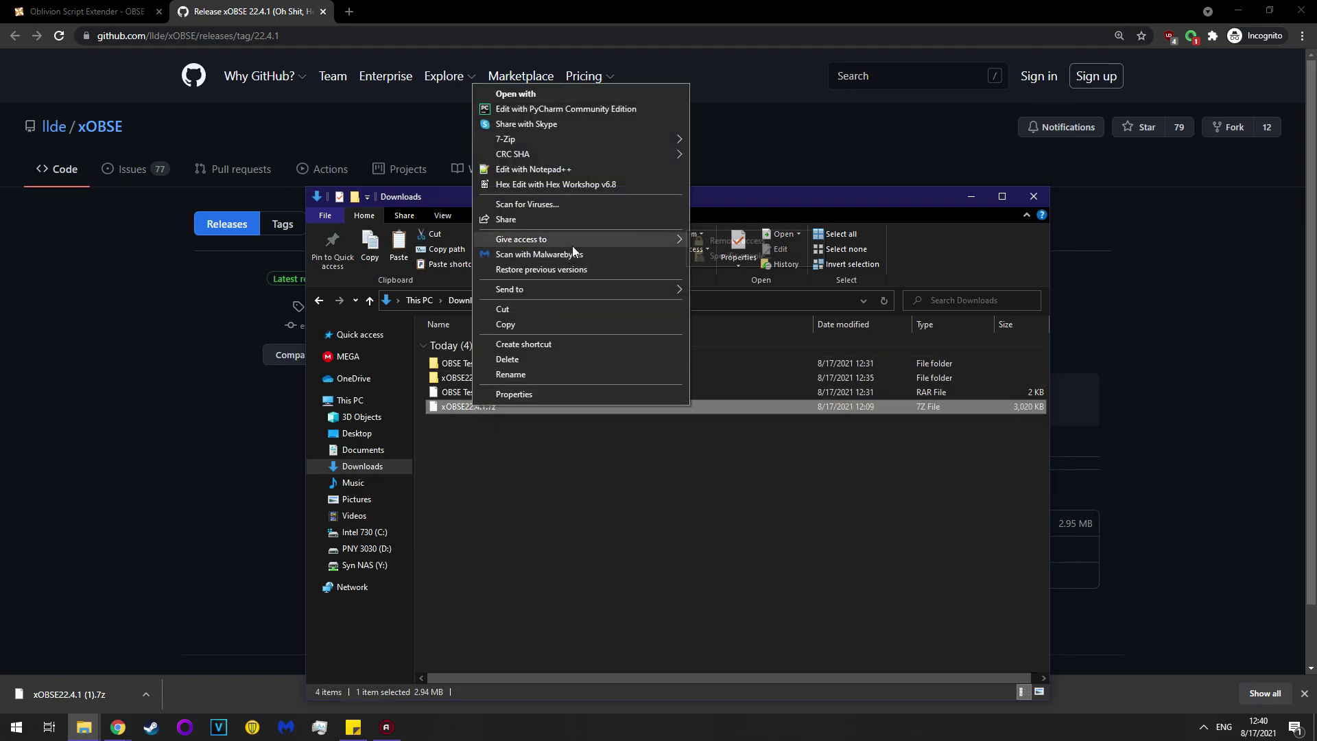
mouse_move(573, 247)
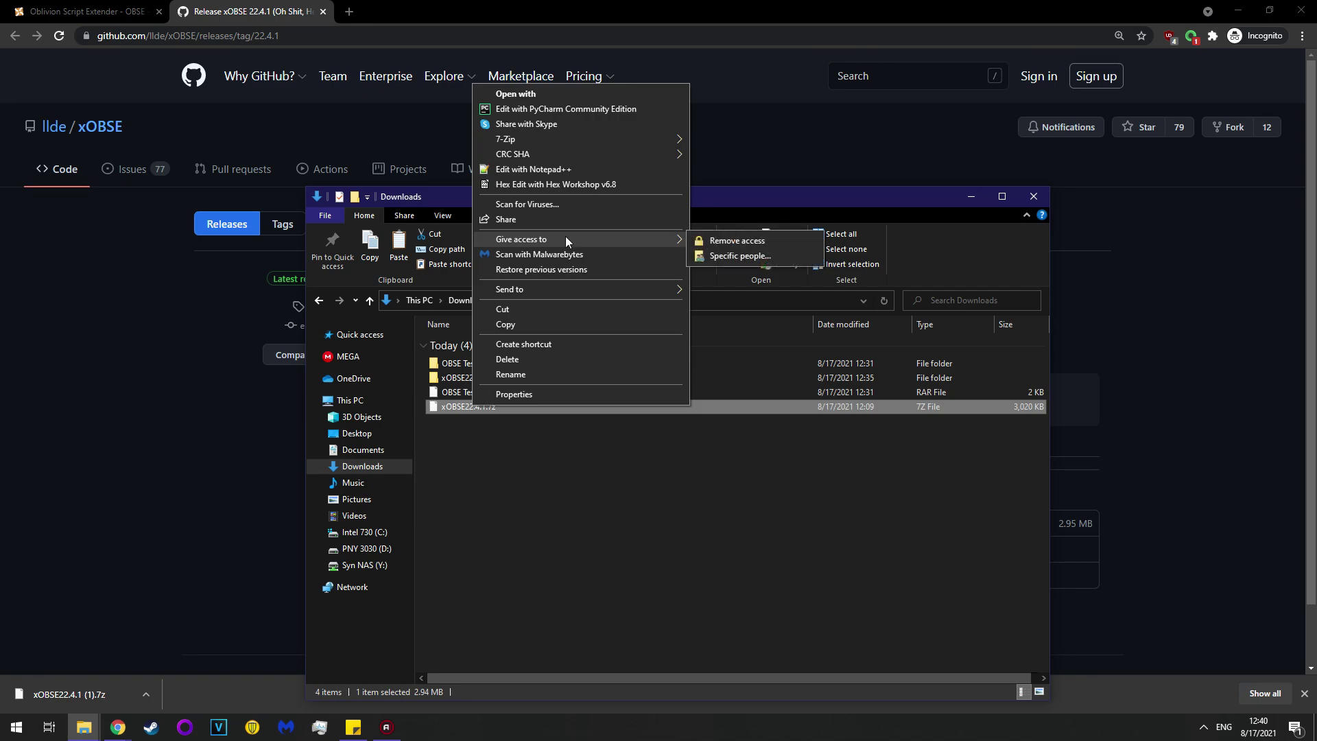
mouse_move(563, 139)
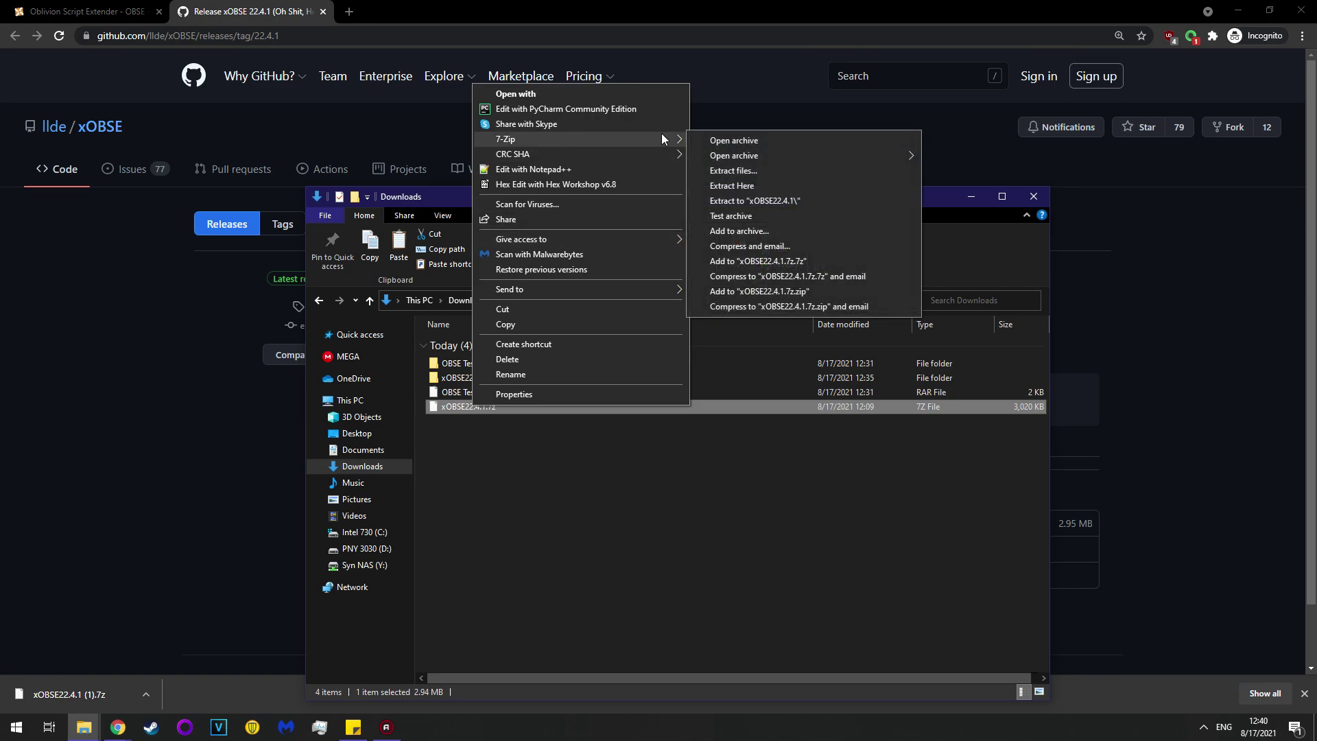
- Extract xOBSE22.4.1.7z to the suggested xOBSE22.4.1 folder, choosing Yes to All for replacements
left_click(730, 171)
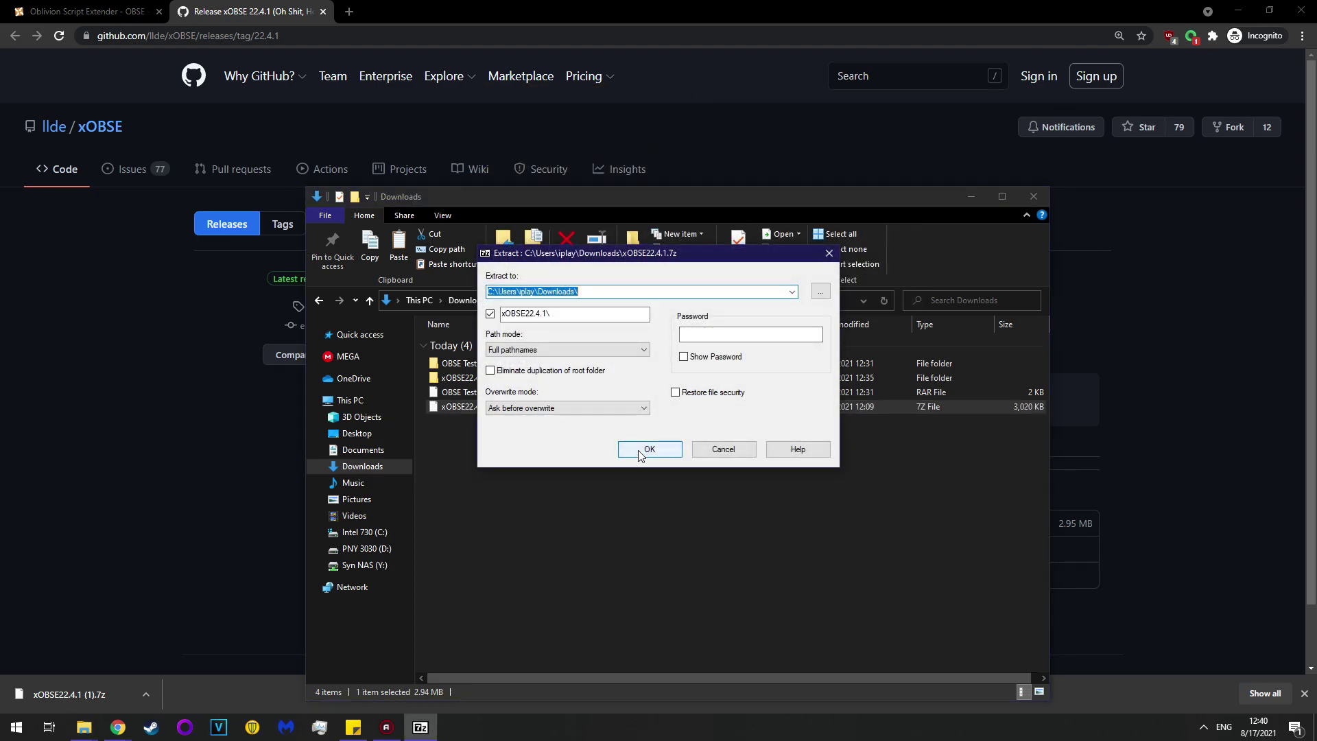
left_click(646, 453)
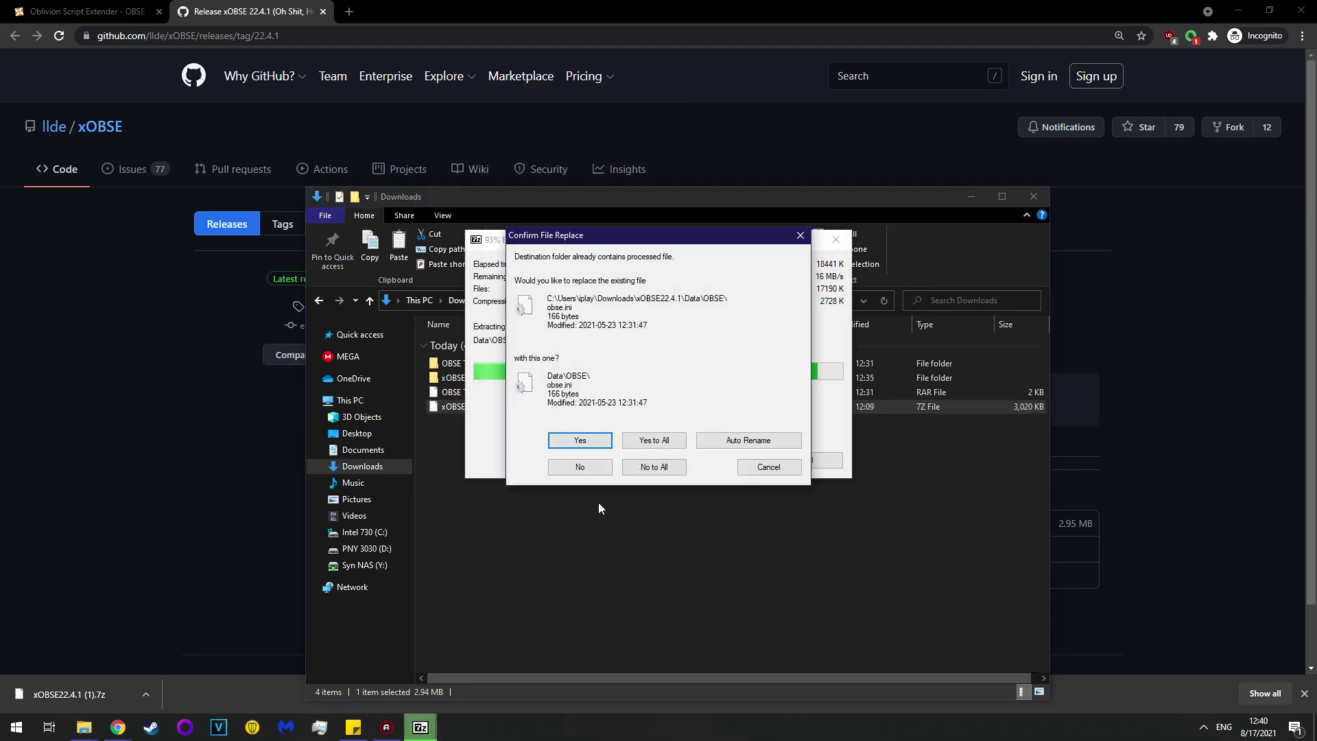
left_click(653, 442)
left_click(569, 508)
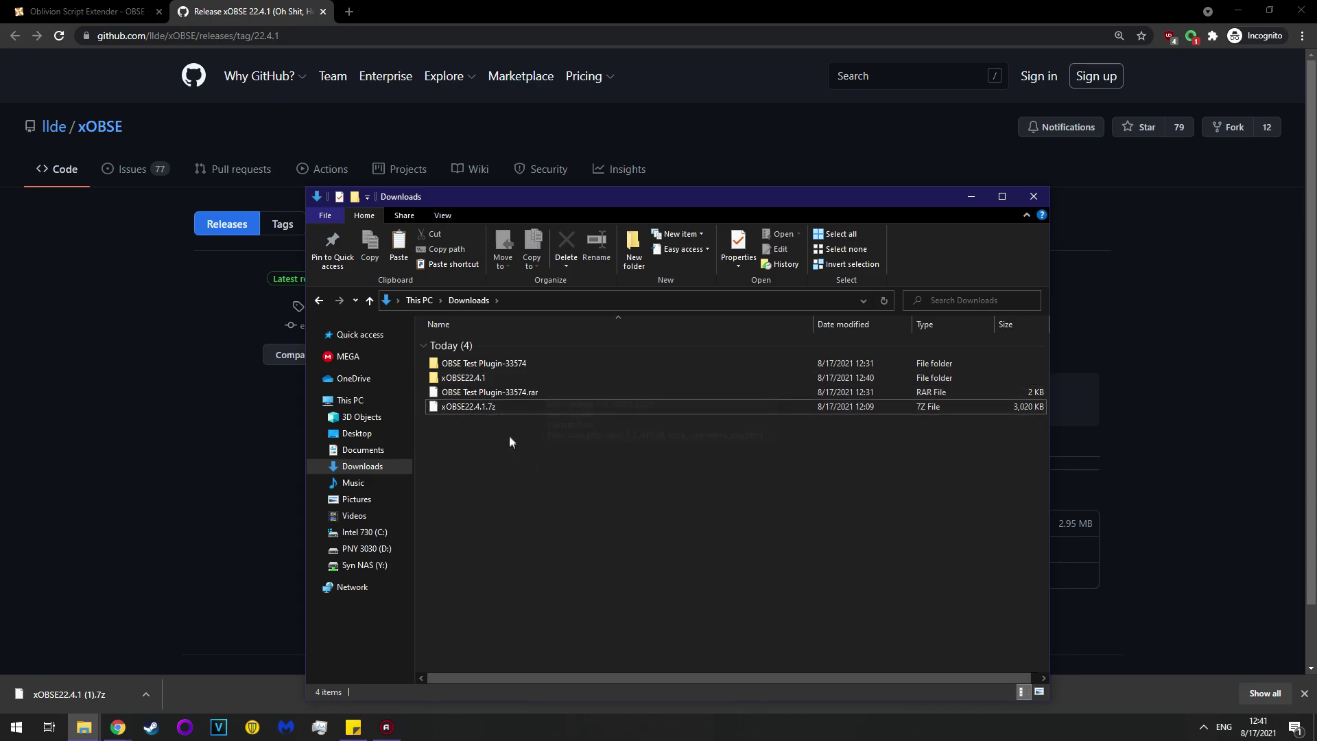
- Copy Data, obse_1_2_416.dll, obse_editor_1_2.dll, obse_steam_loader.dll and obse_loader.exe from xOBSE22.4.1
double_click(461, 377)
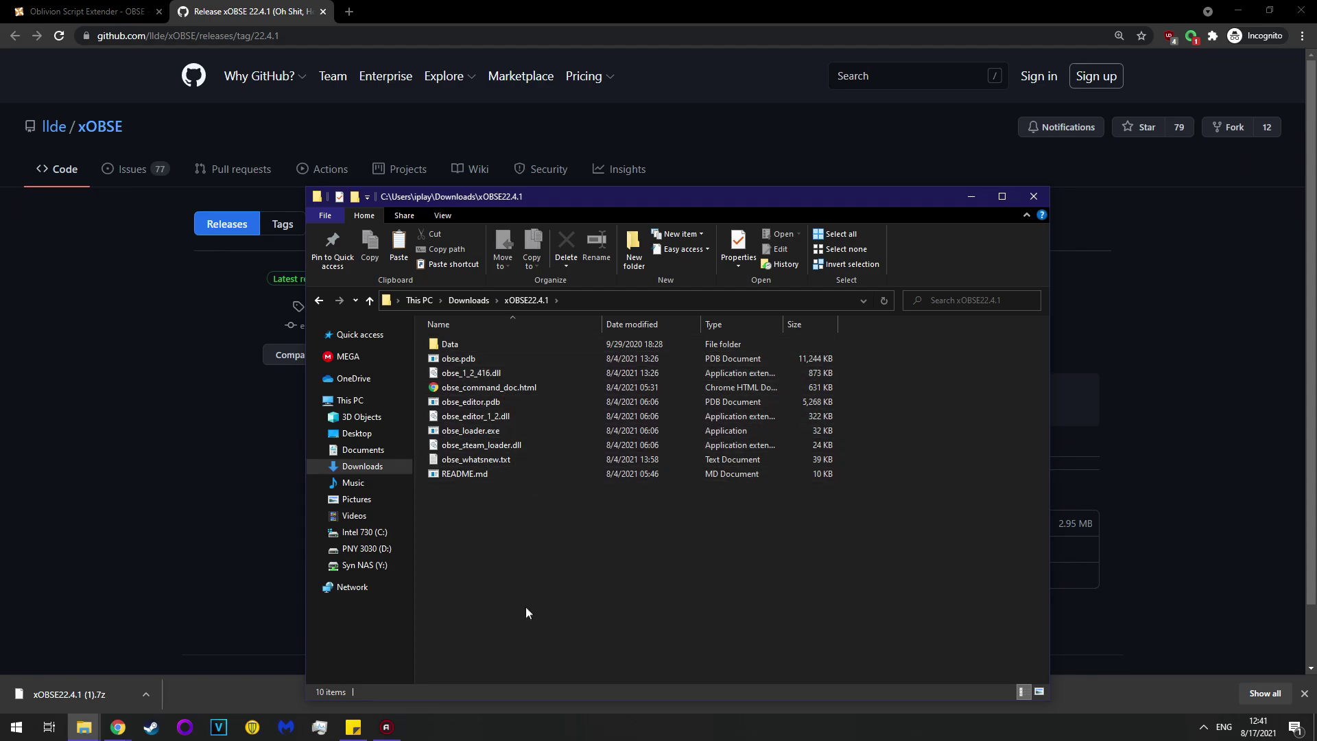
left_click(470, 339)
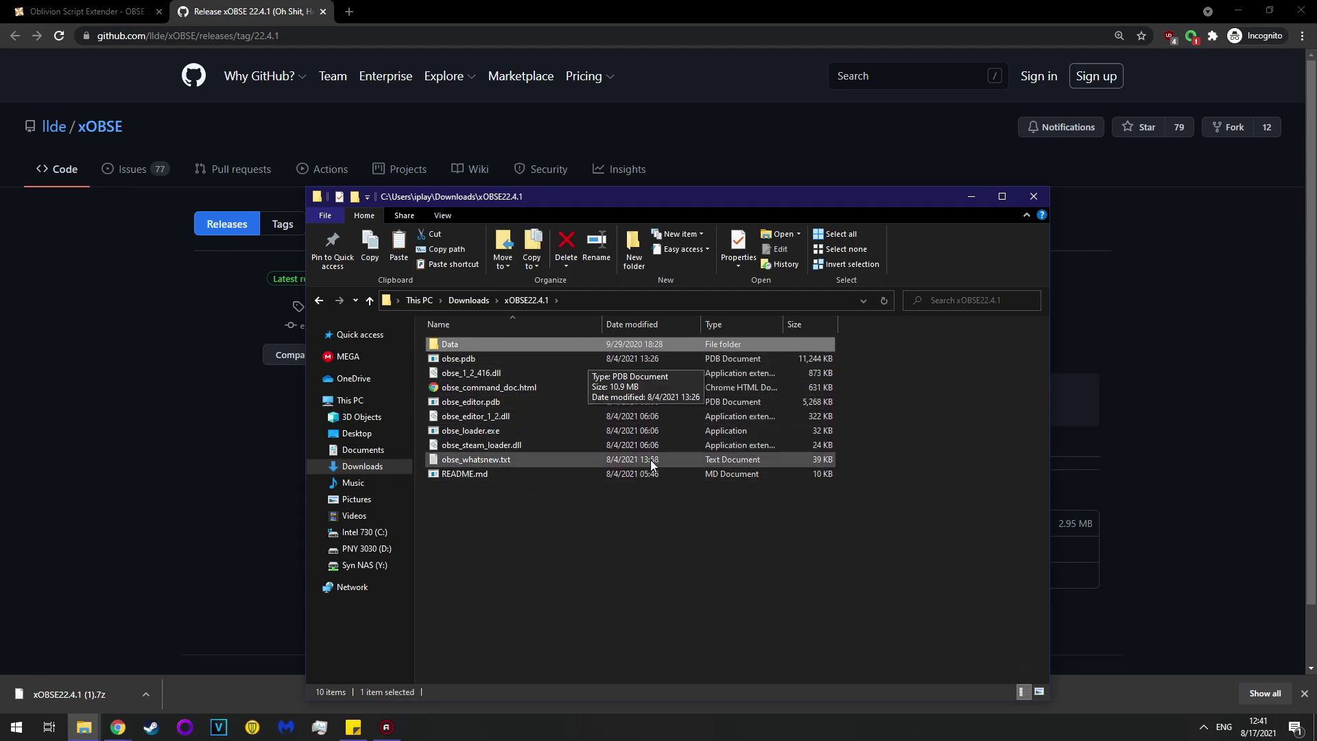
left_click(461, 373, "ctrl")
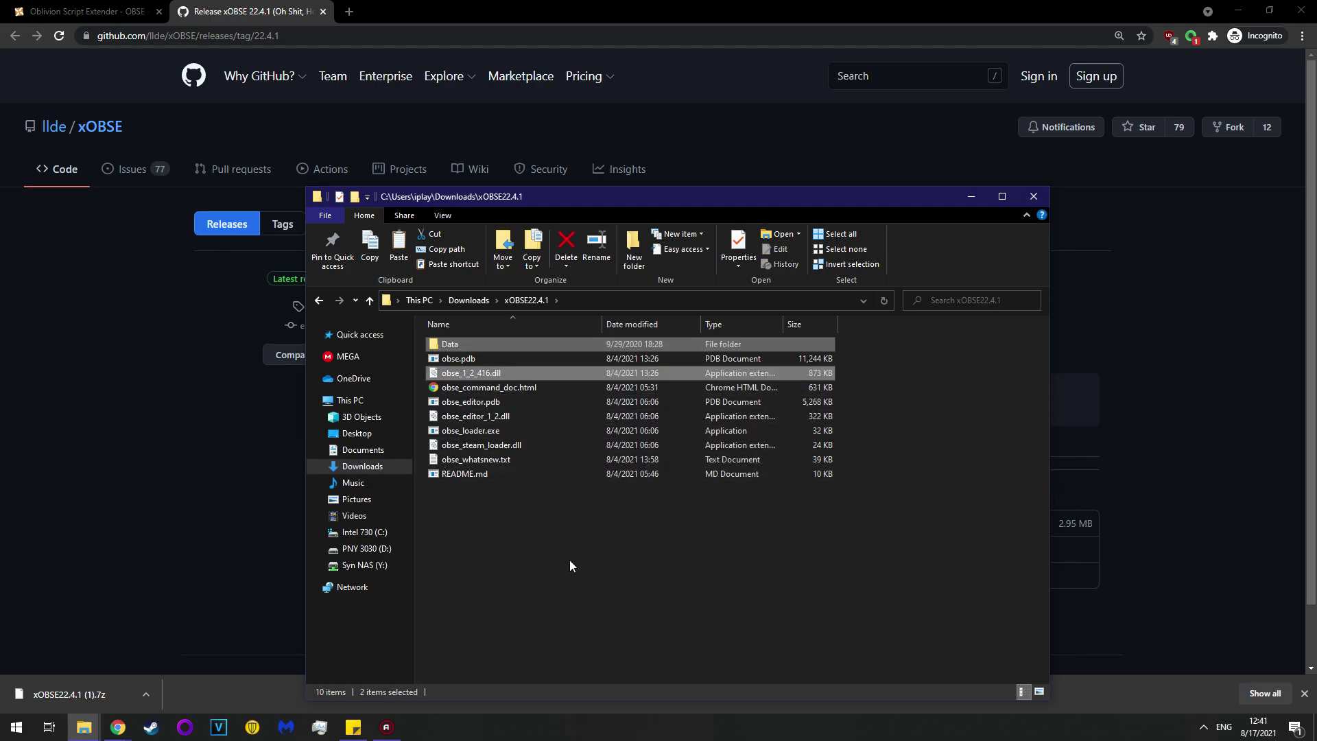
left_click(515, 415, "ctrl")
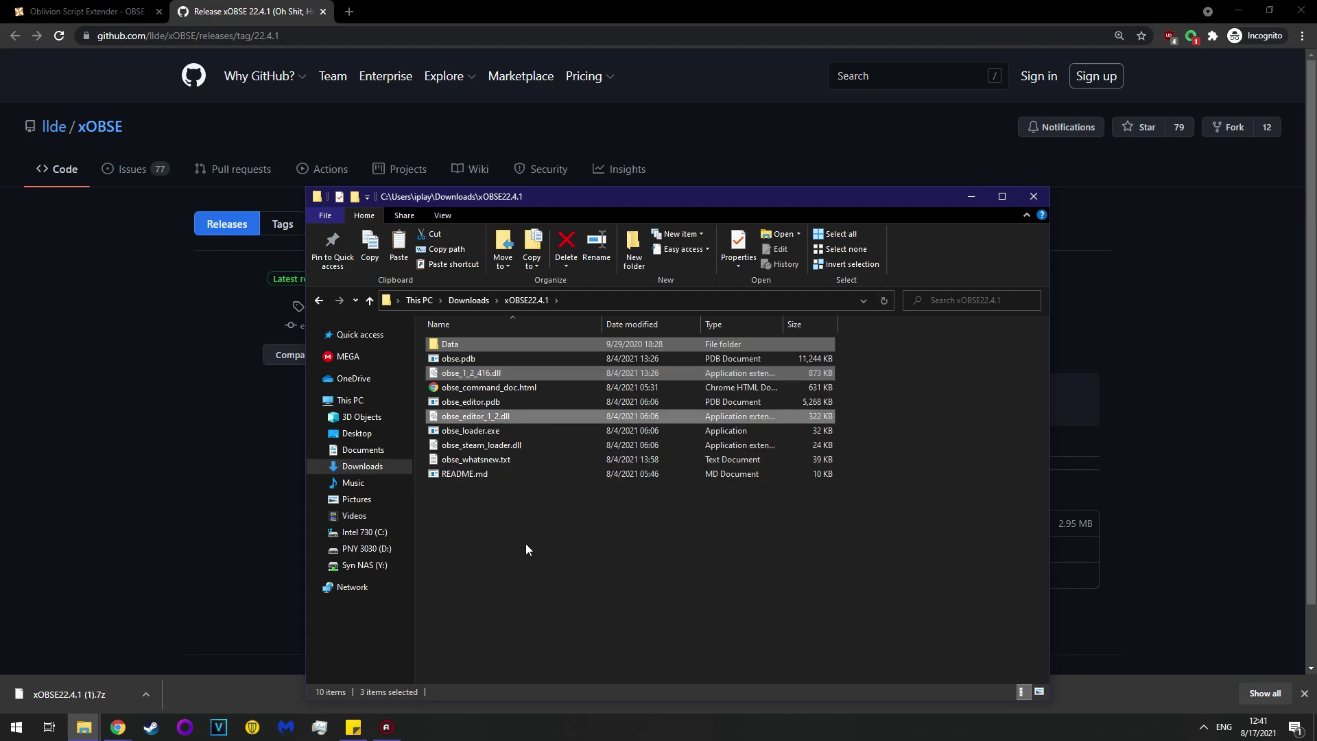
left_click(504, 444, "ctrl")
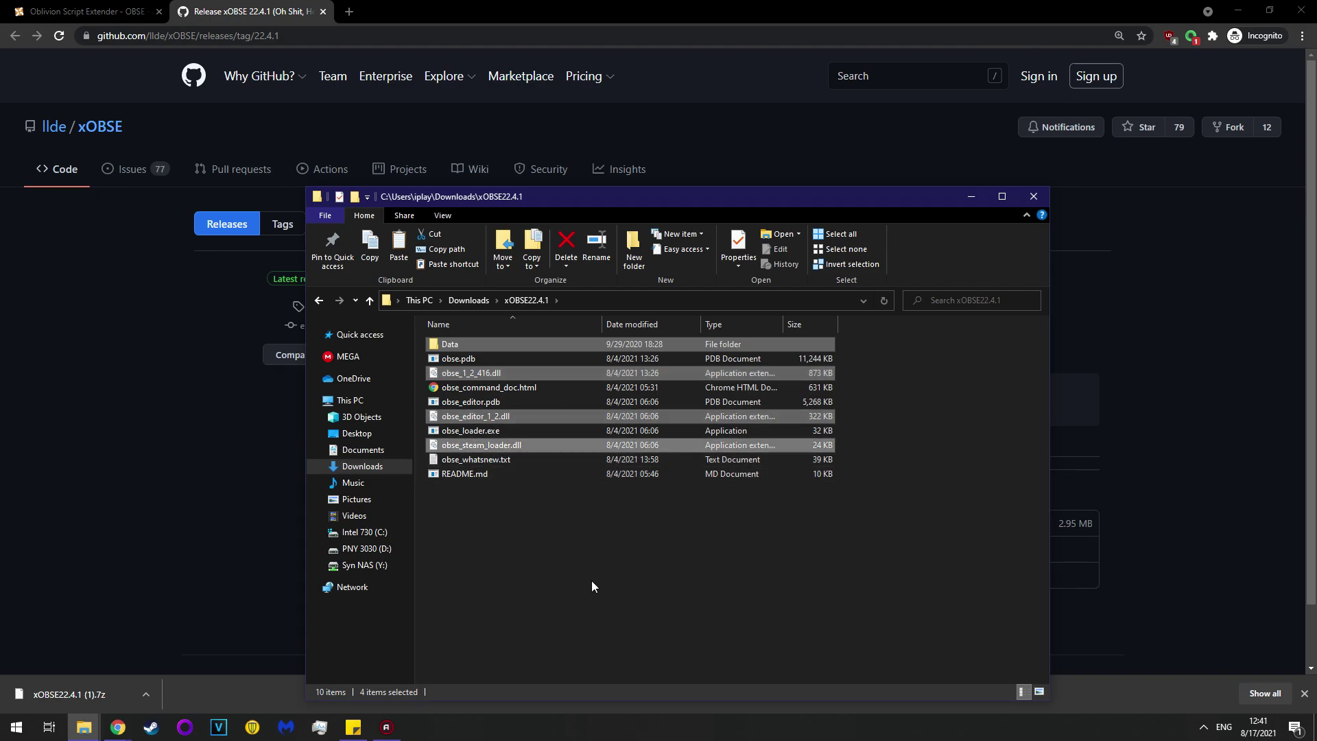
left_click(470, 432, "ctrl")
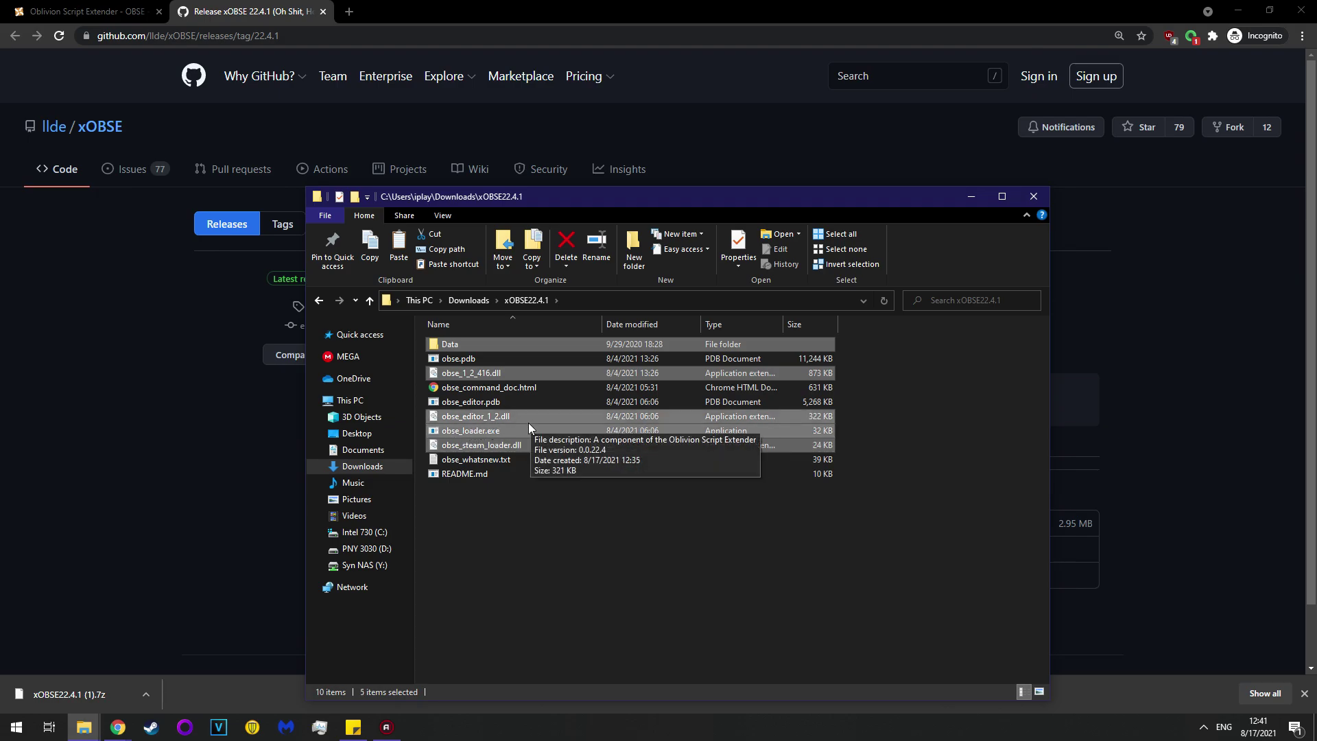
right_click(524, 426)
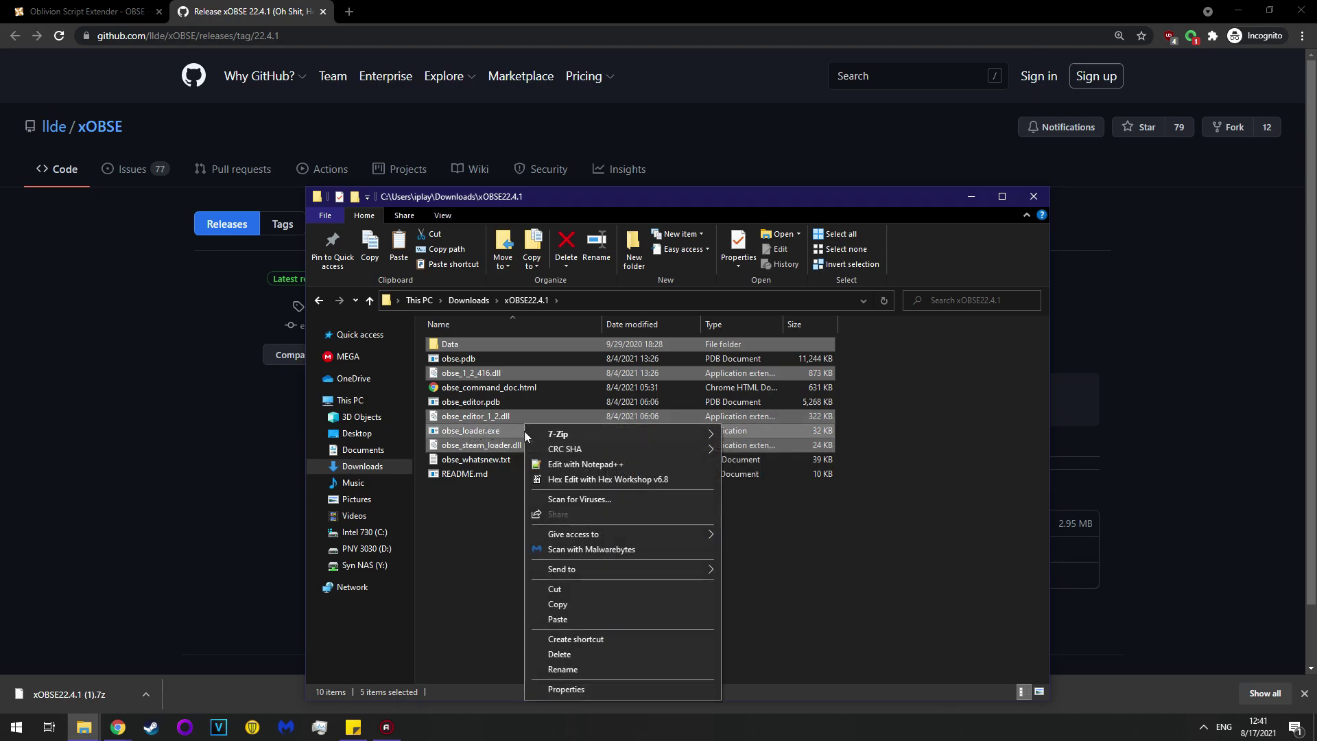
left_click(566, 604)
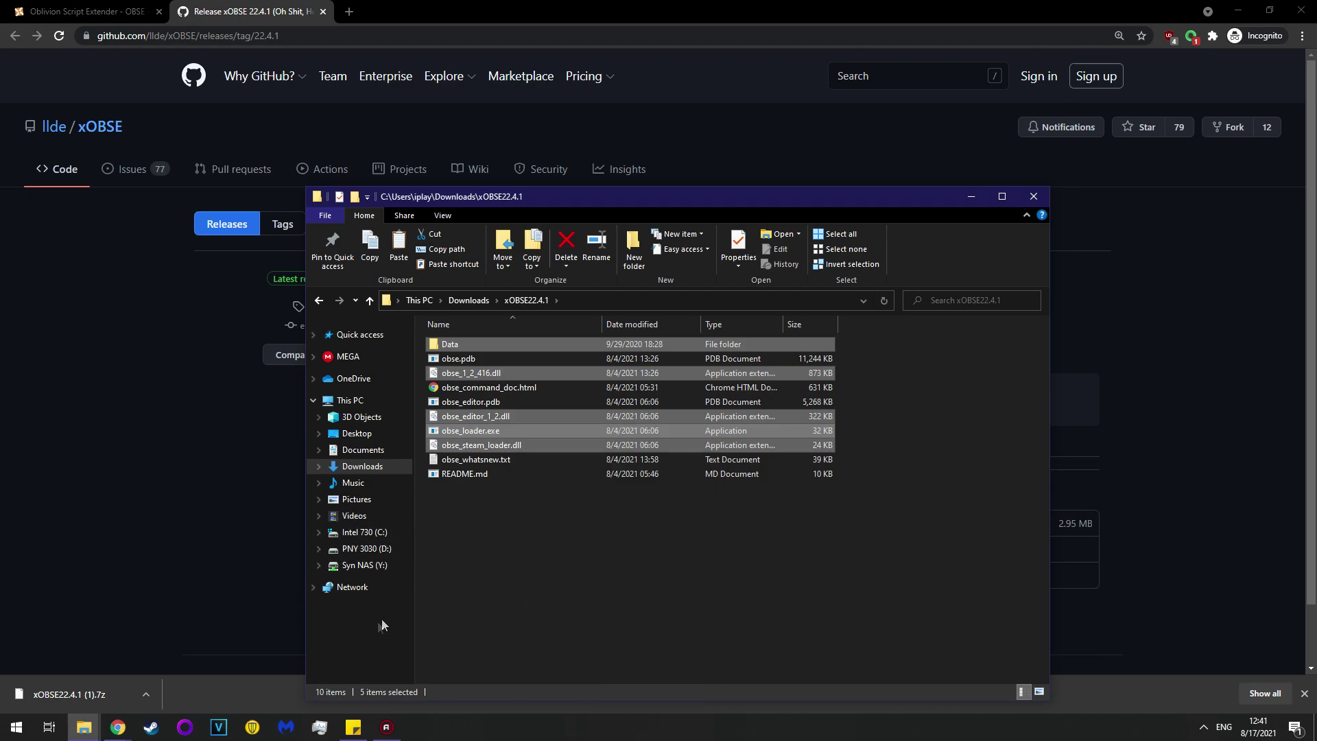
- Go to D:\Program Files (x86)\Steam\steamapps\common\Oblivion
mouse_move(87, 725)
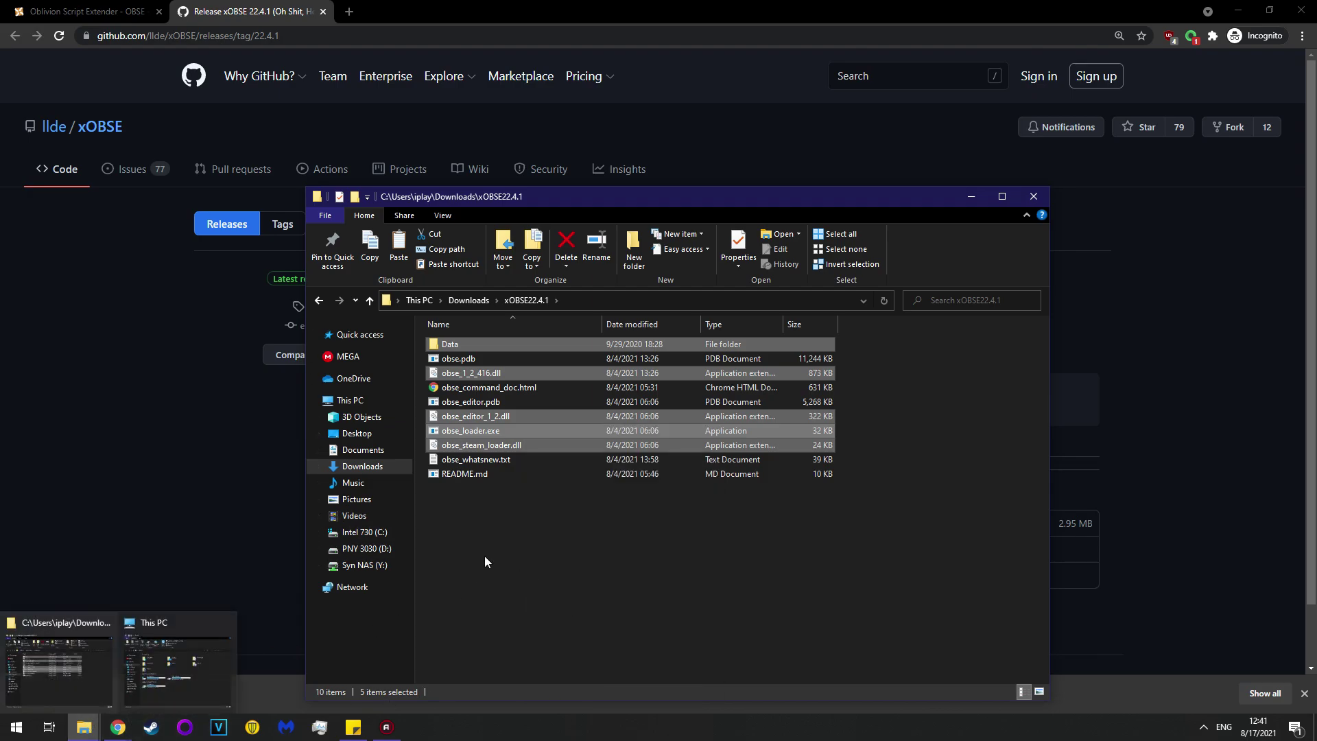
left_click(367, 549)
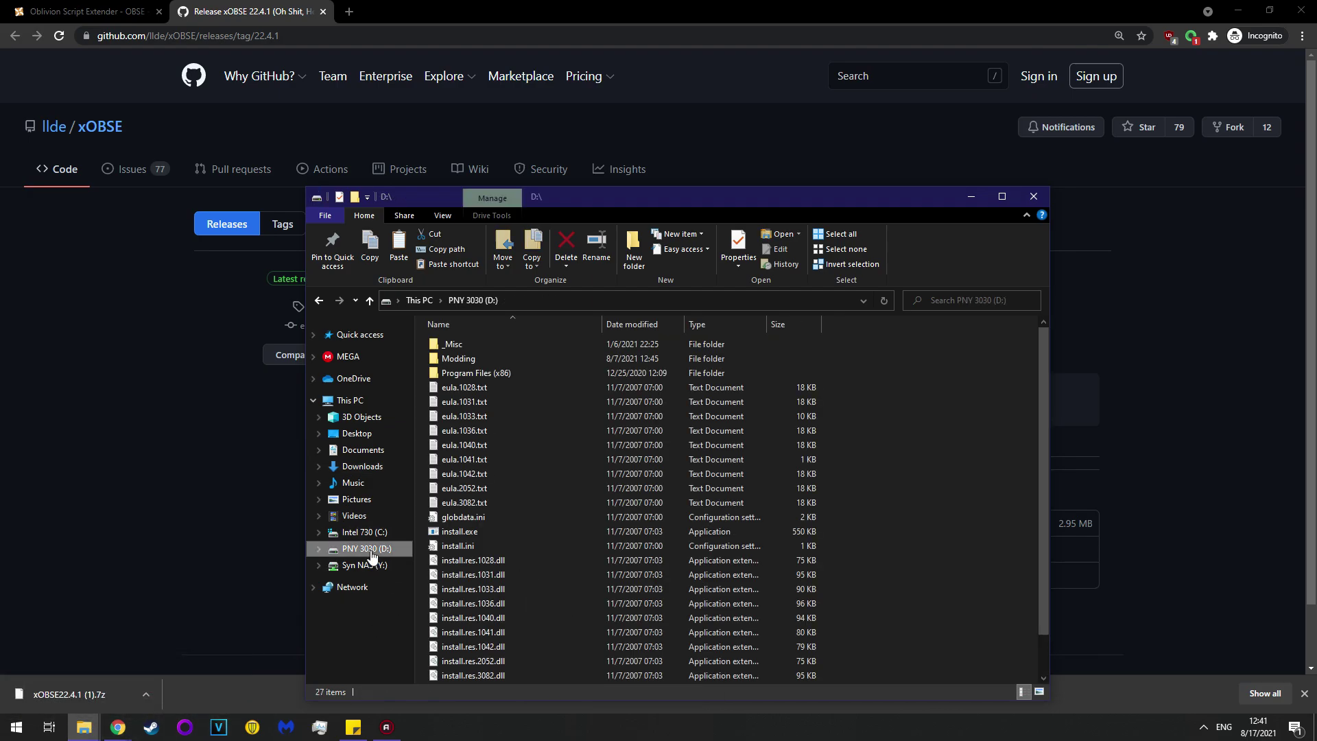
double_click(485, 373)
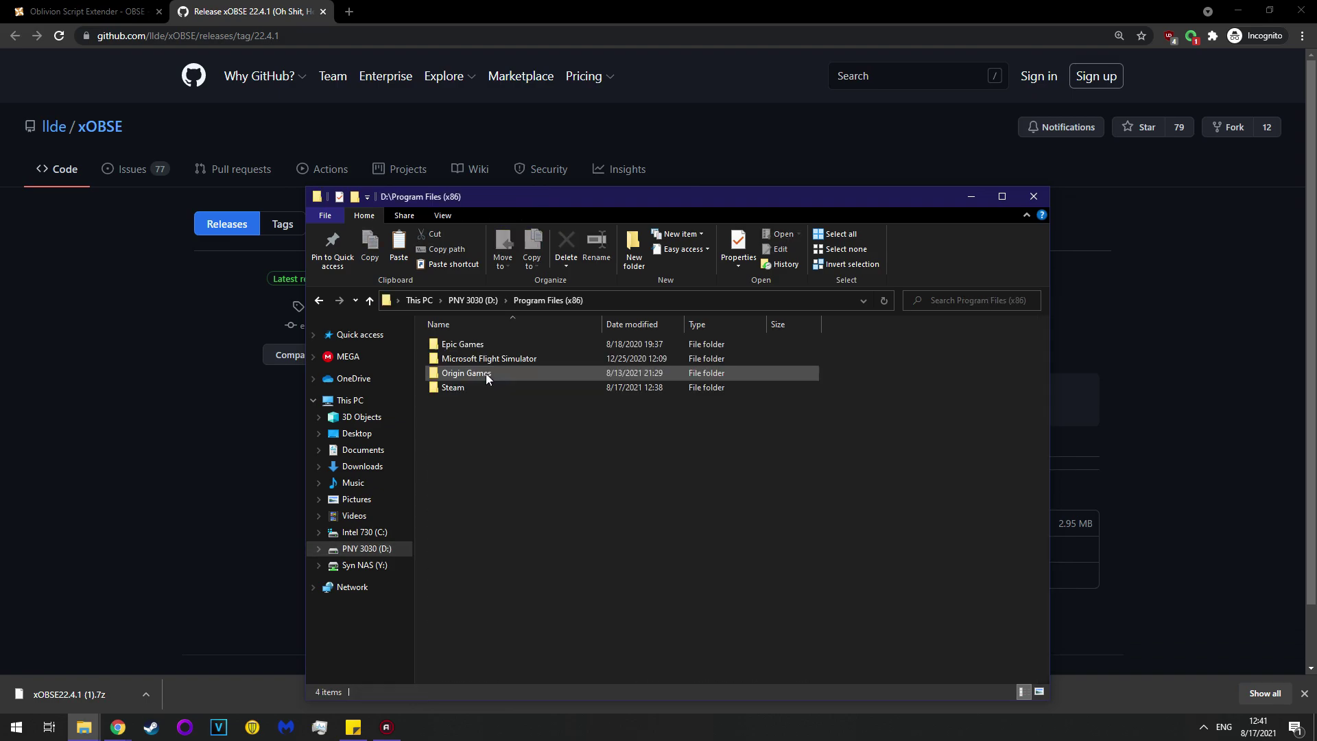
double_click(465, 388)
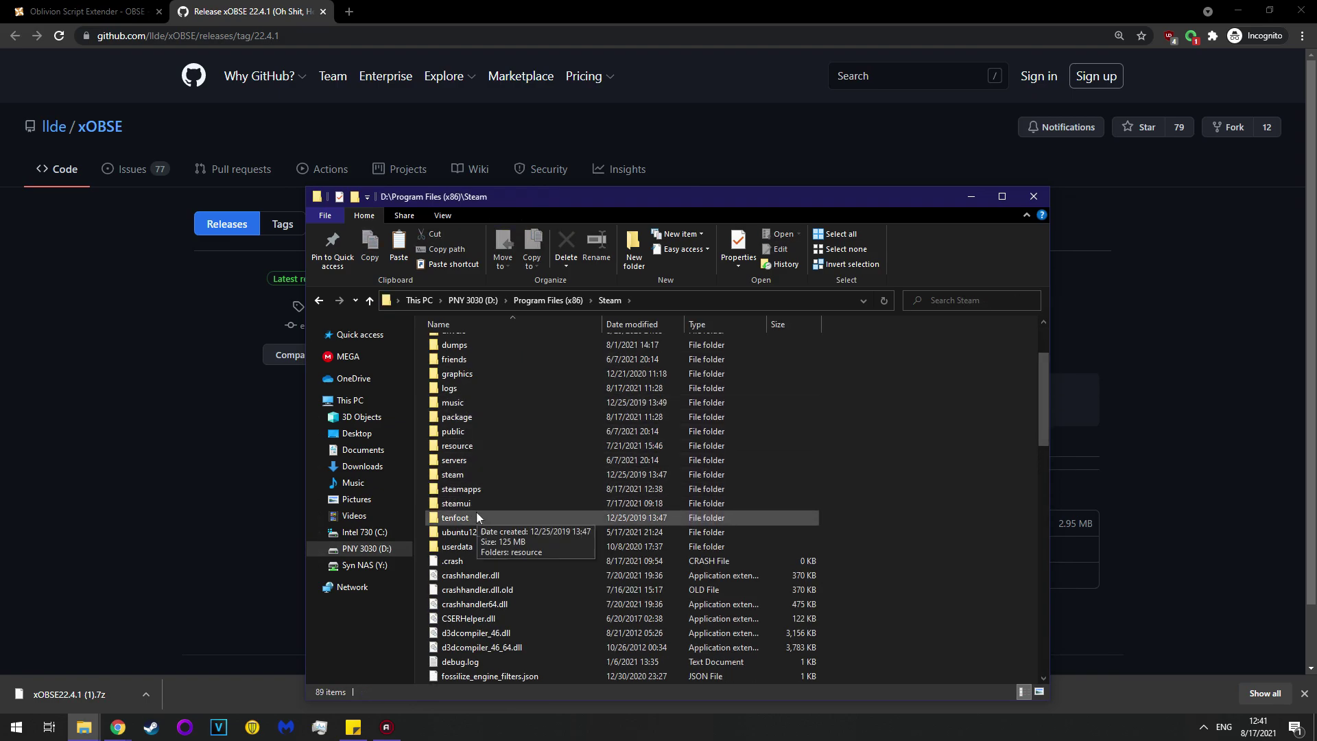
double_click(472, 488)
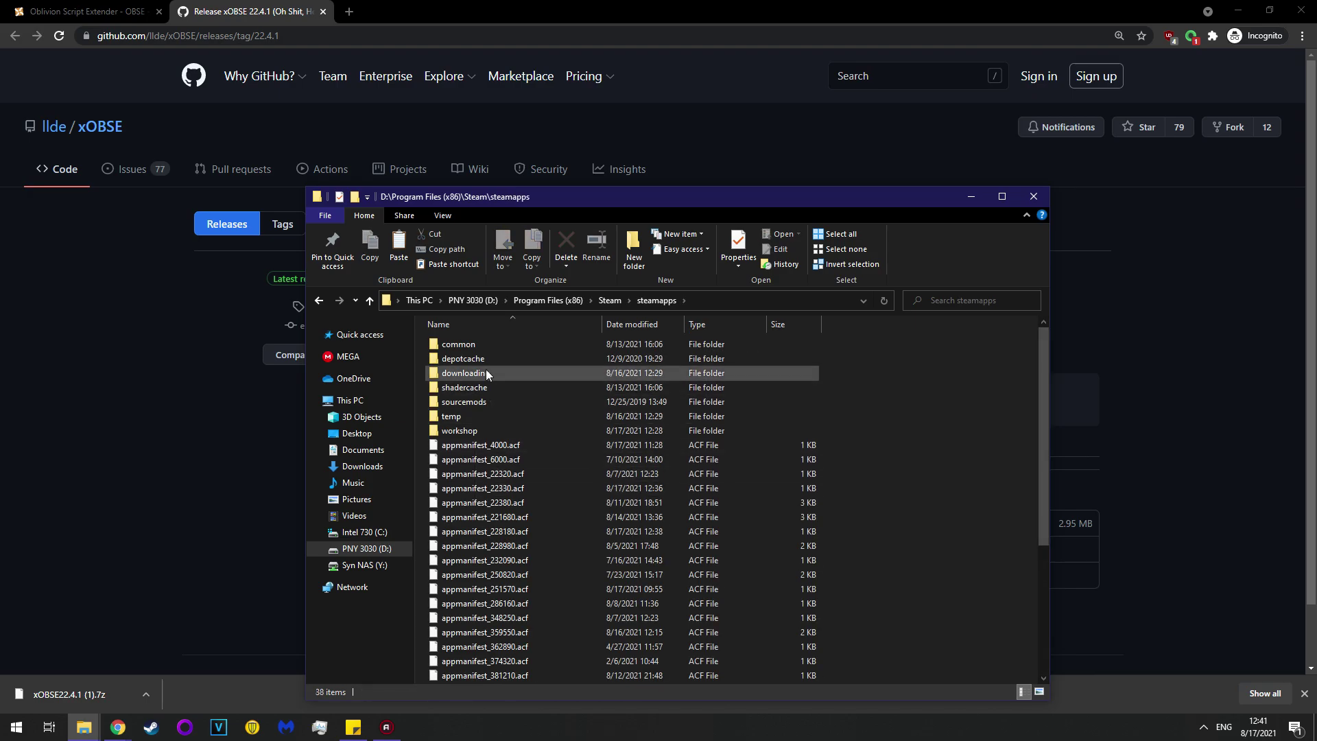
double_click(459, 346)
scroll(535, 480, "down", 4)
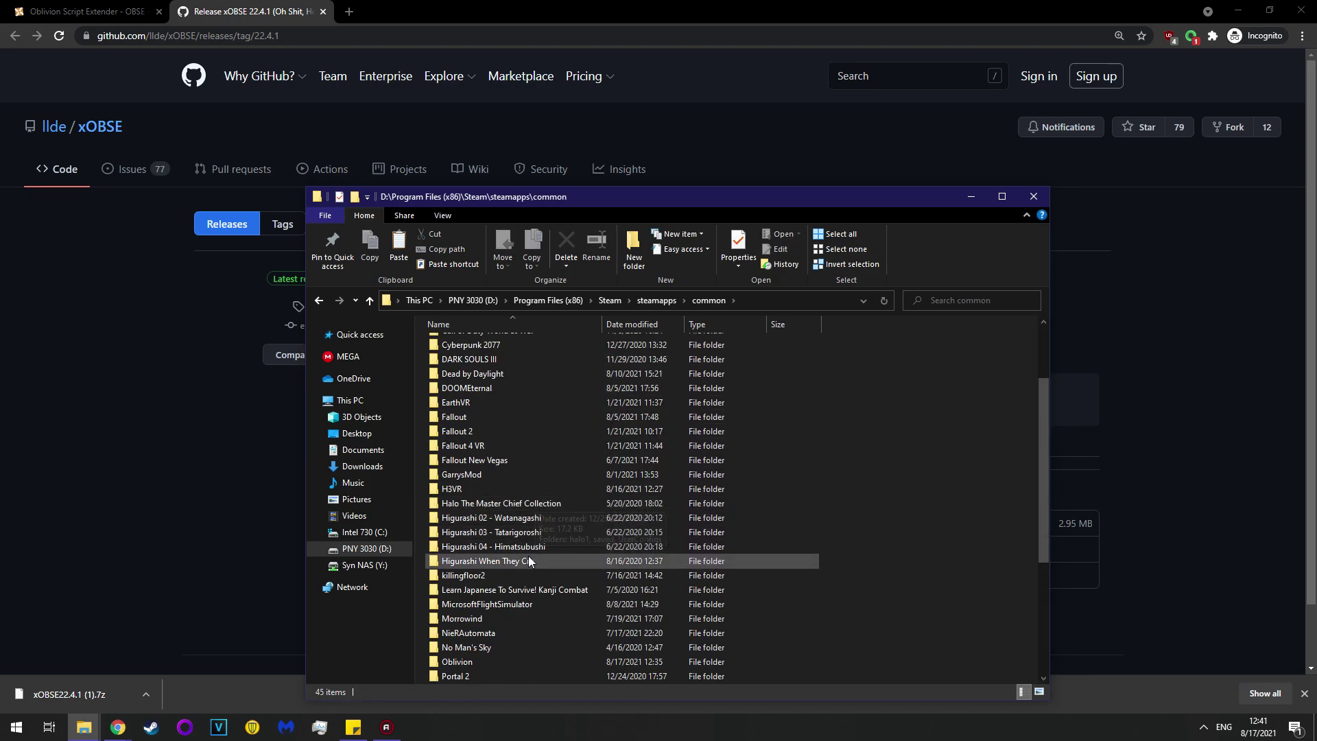
left_click(474, 659)
double_click(475, 660)
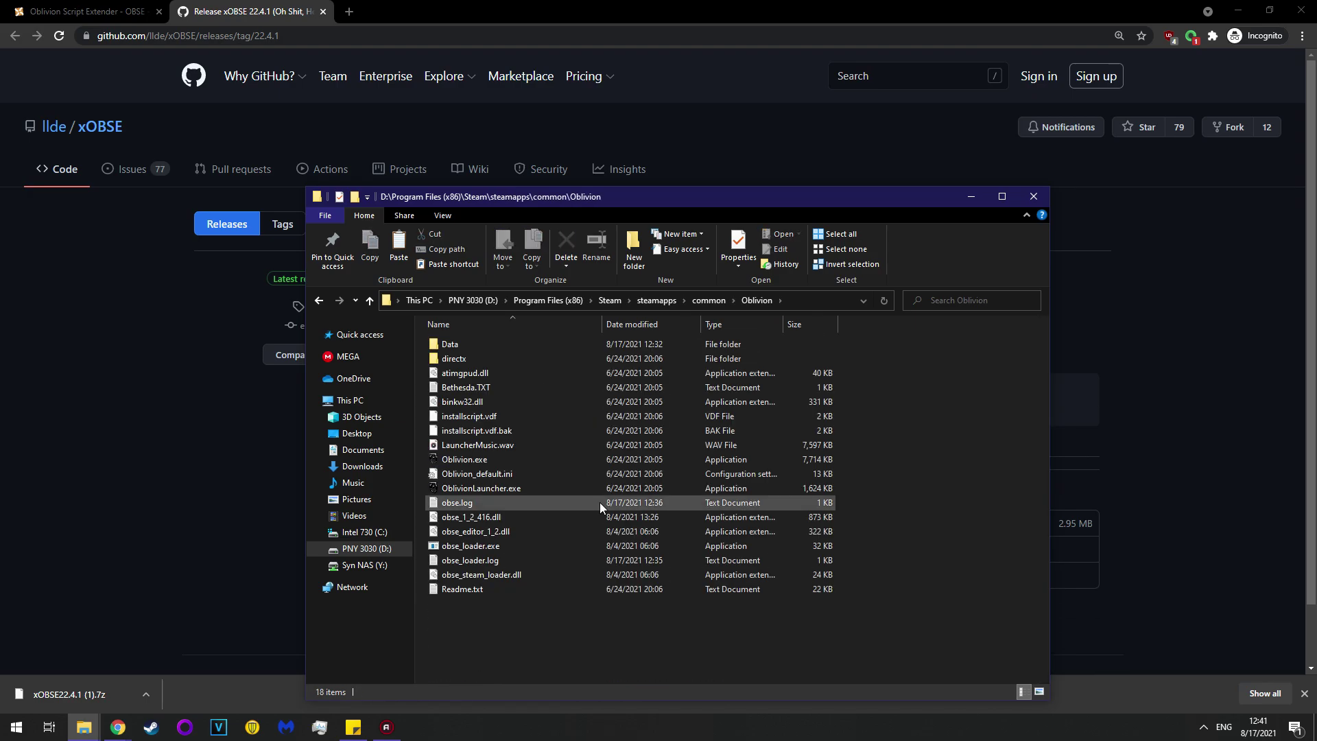
- Paste the xOBSE files there, replacing the five existing files, and select obse_loader.exe
left_click(400, 247)
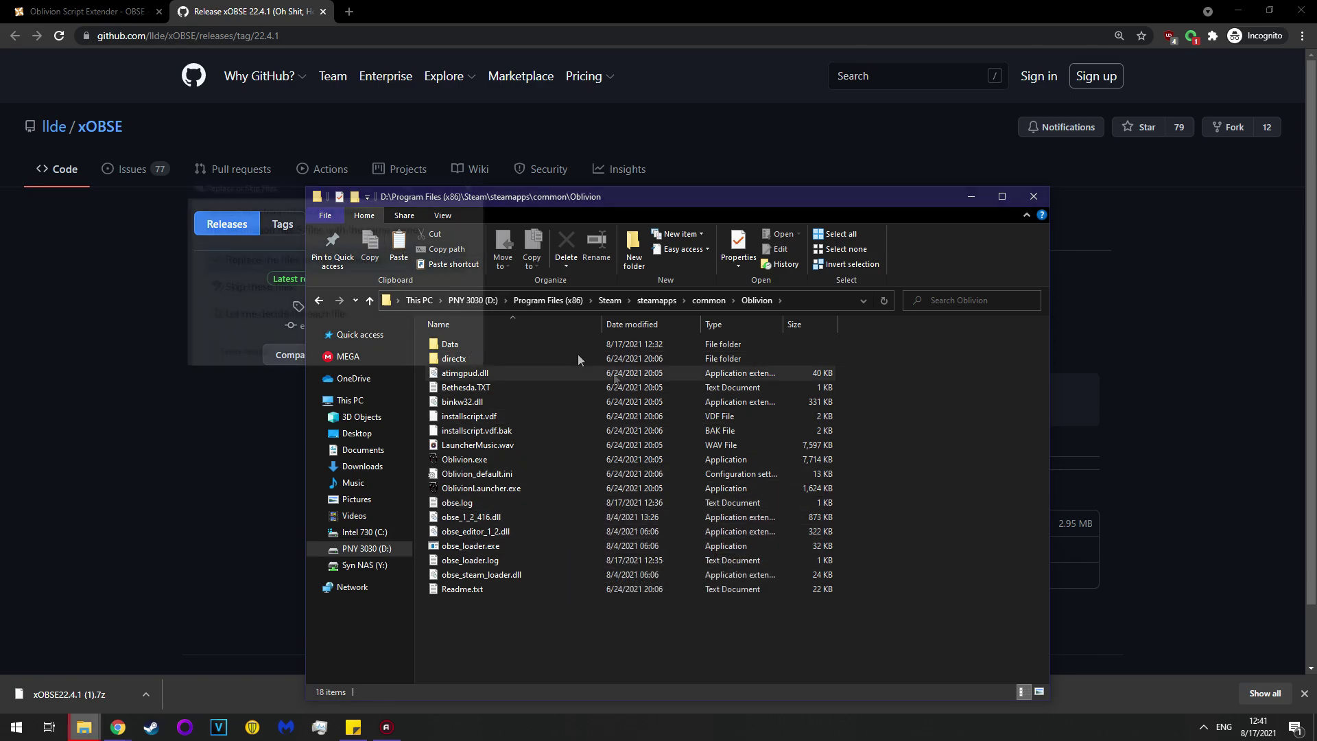
left_click_drag(305, 189, 704, 280)
left_click(652, 353)
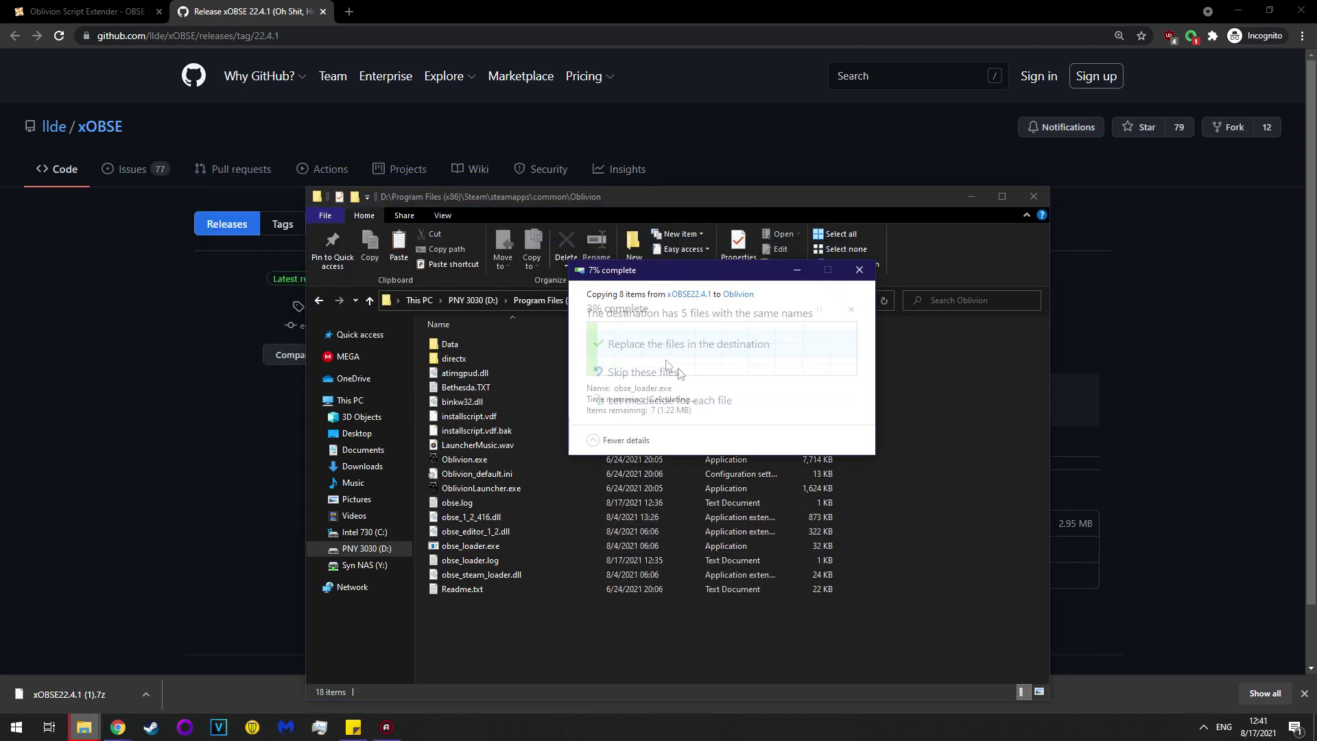
left_click(955, 500)
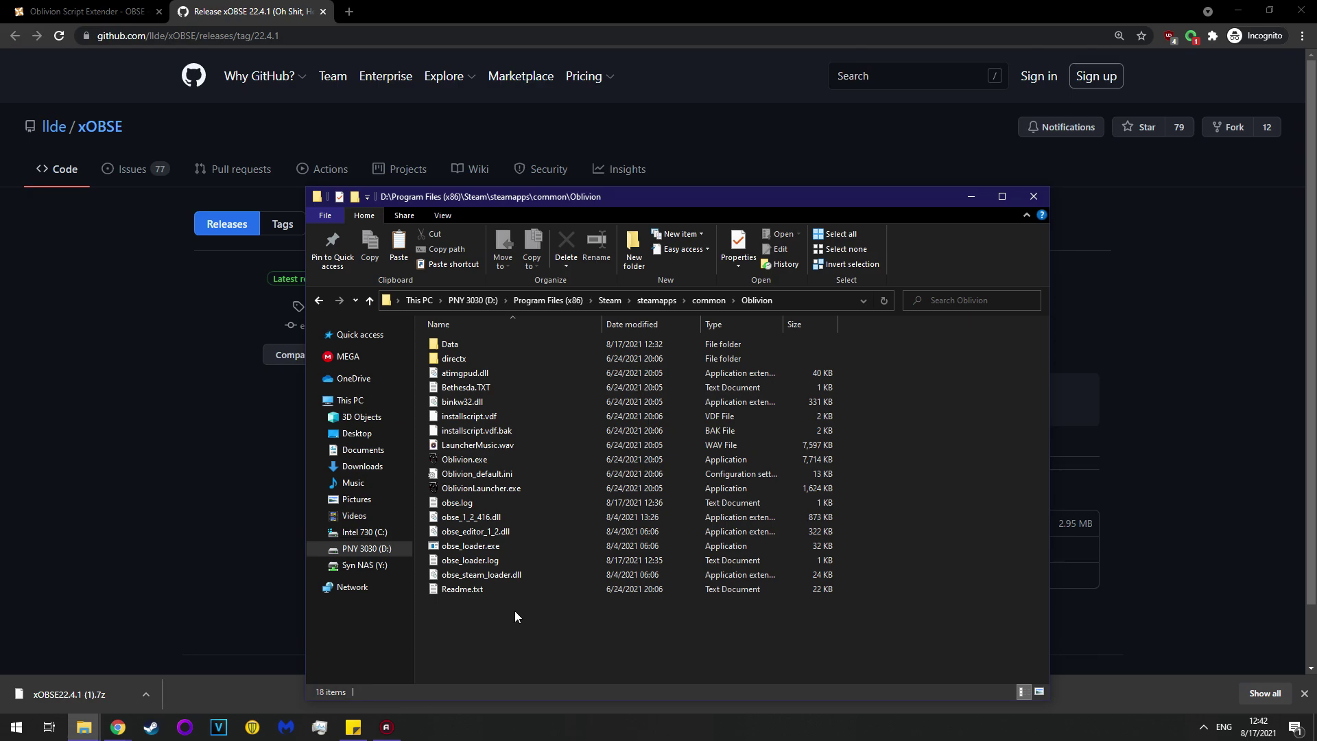
left_click(469, 549)
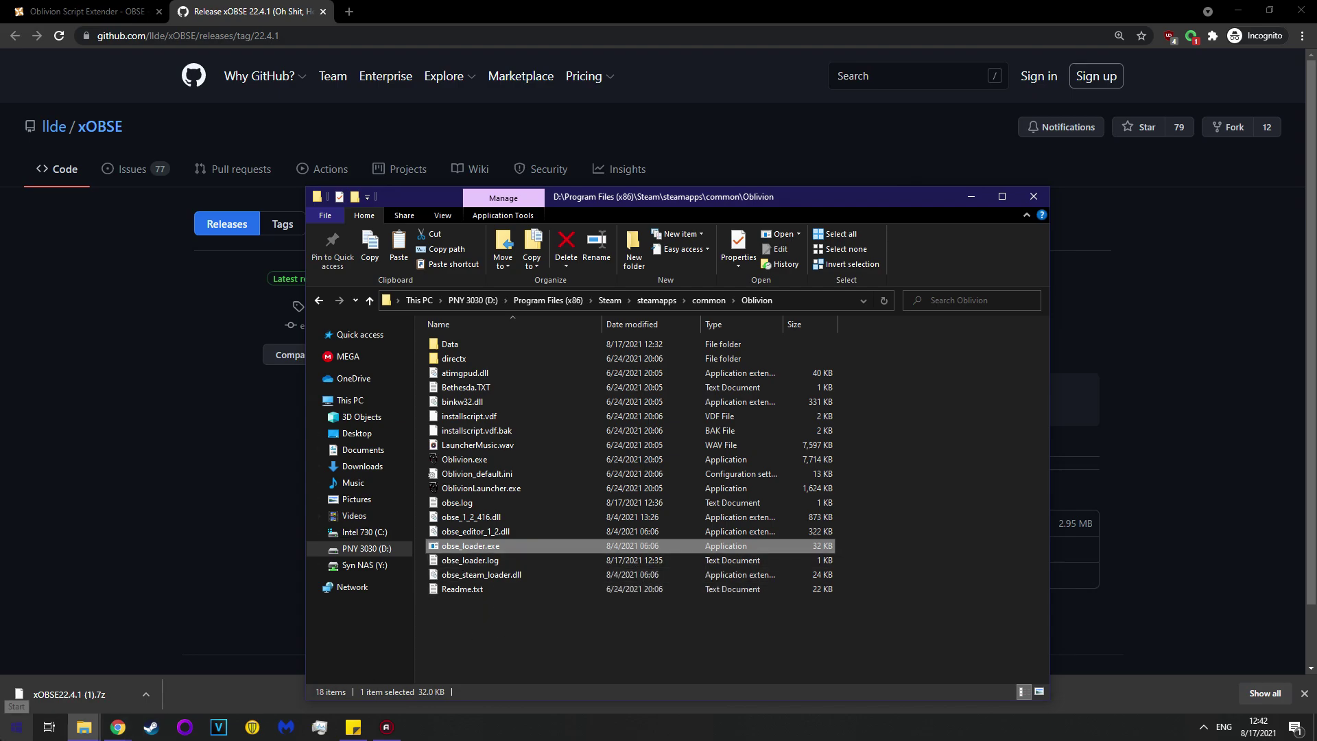
left_click(15, 726)
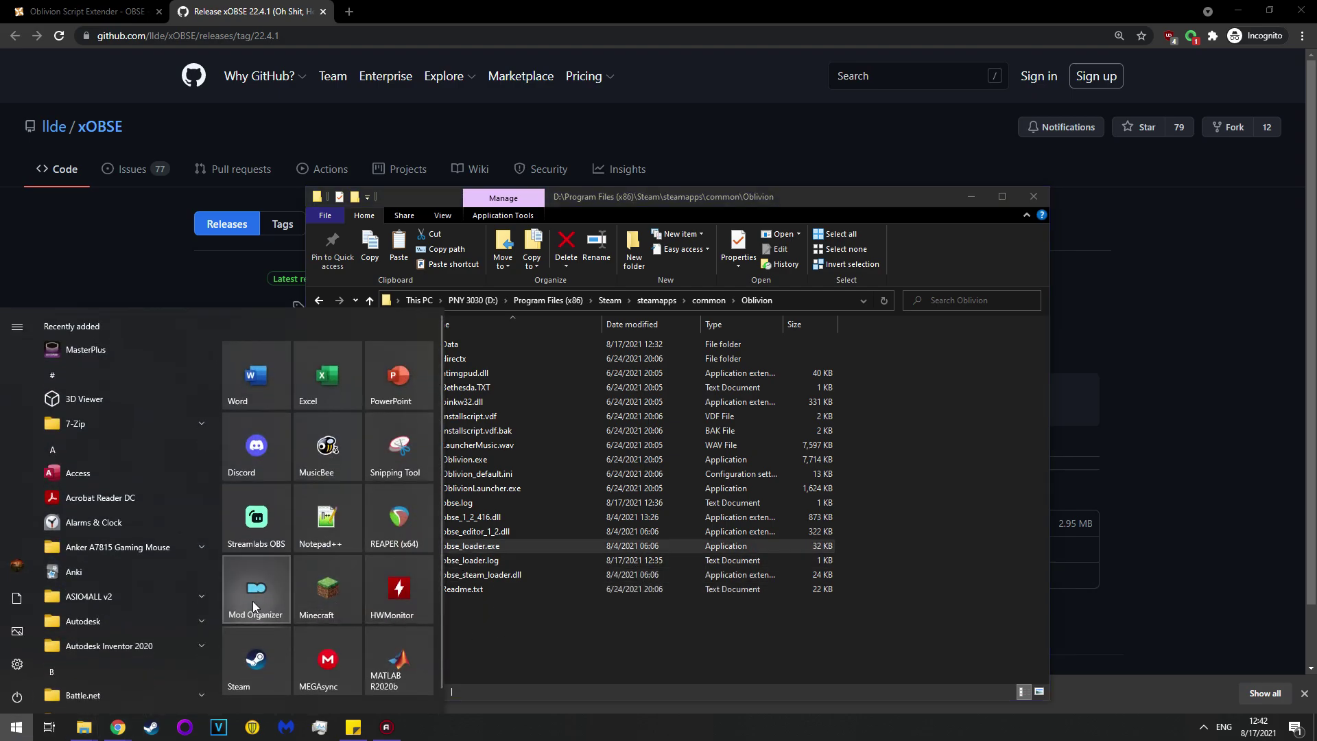
- Launch Mod Organizer 2 and keep OBSE as the selected executable
left_click(629, 557)
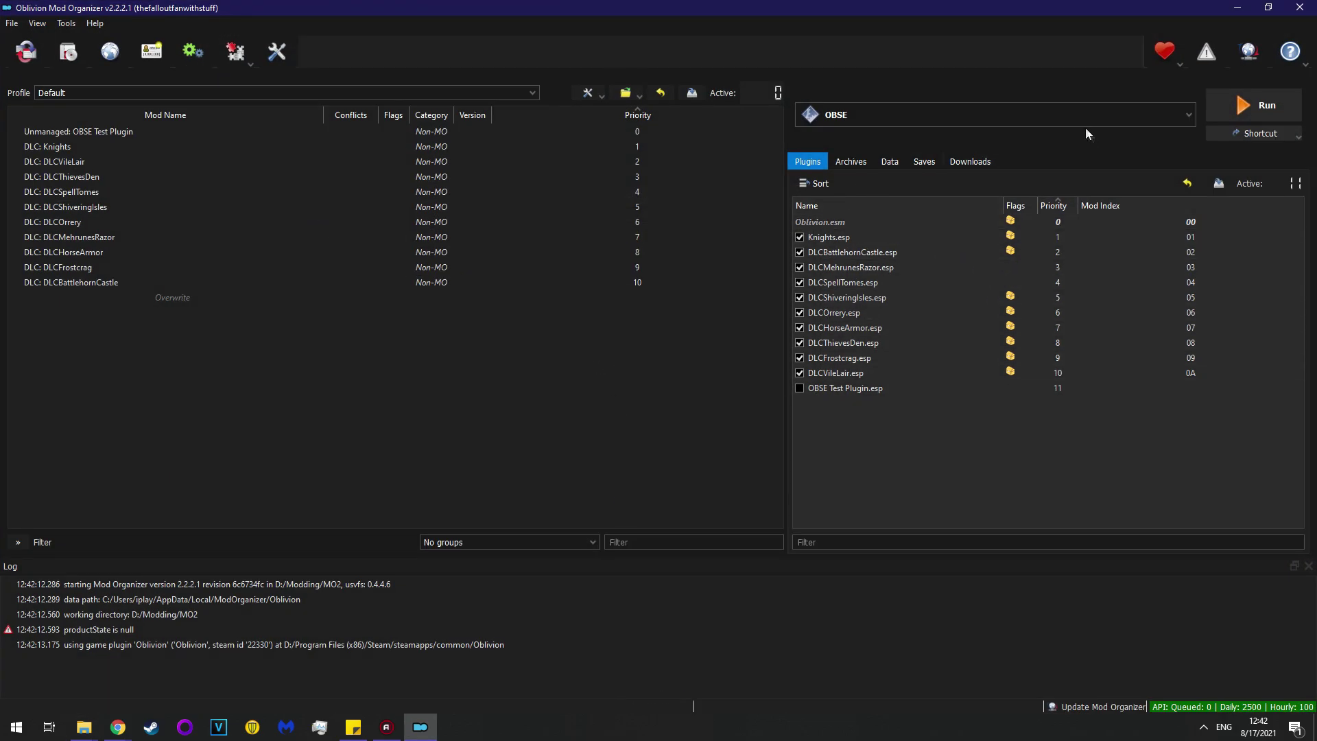
left_click(884, 118)
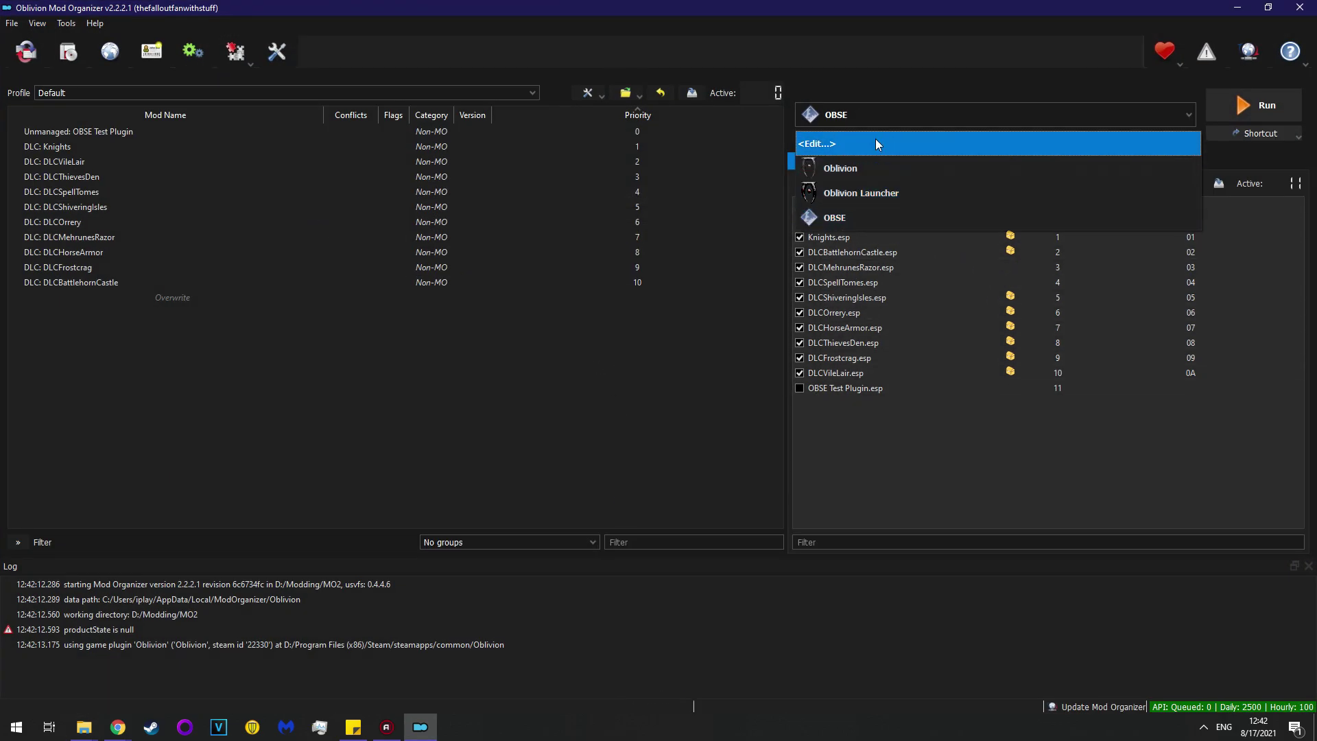
left_click(861, 114)
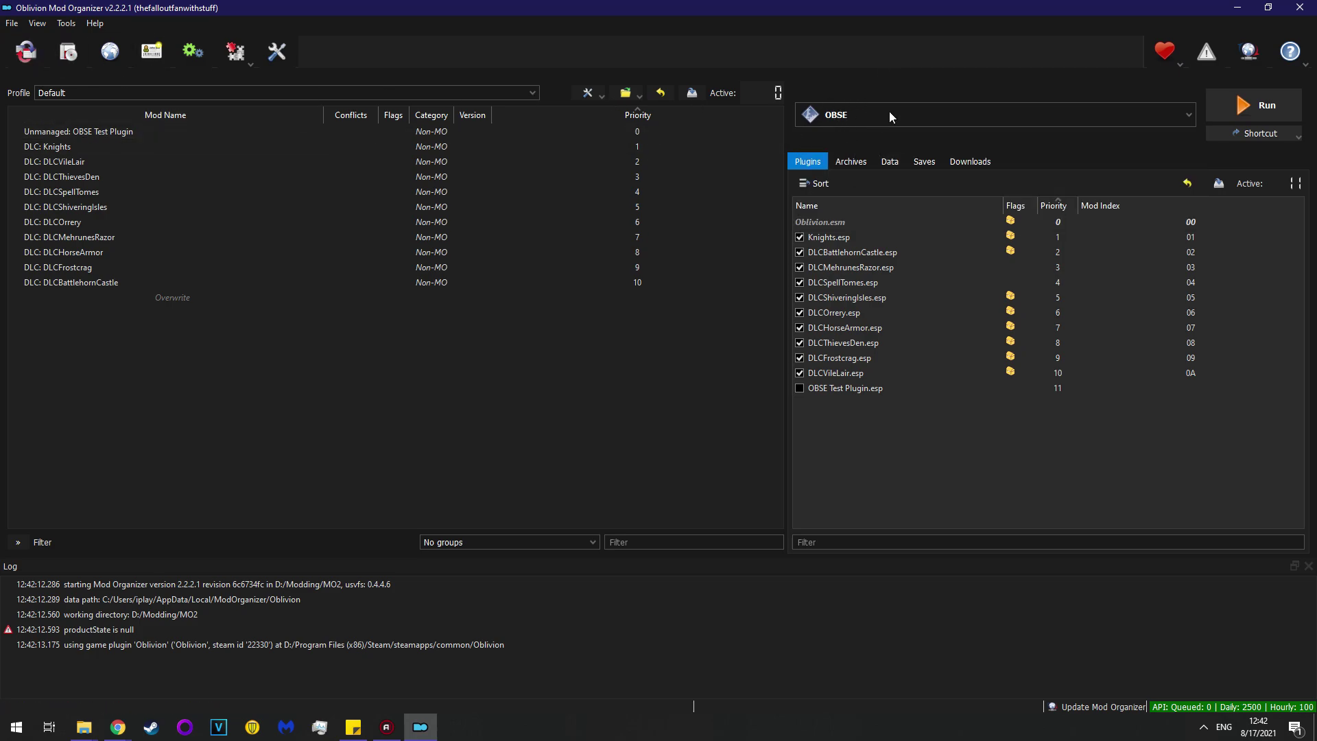
mouse_move(83, 727)
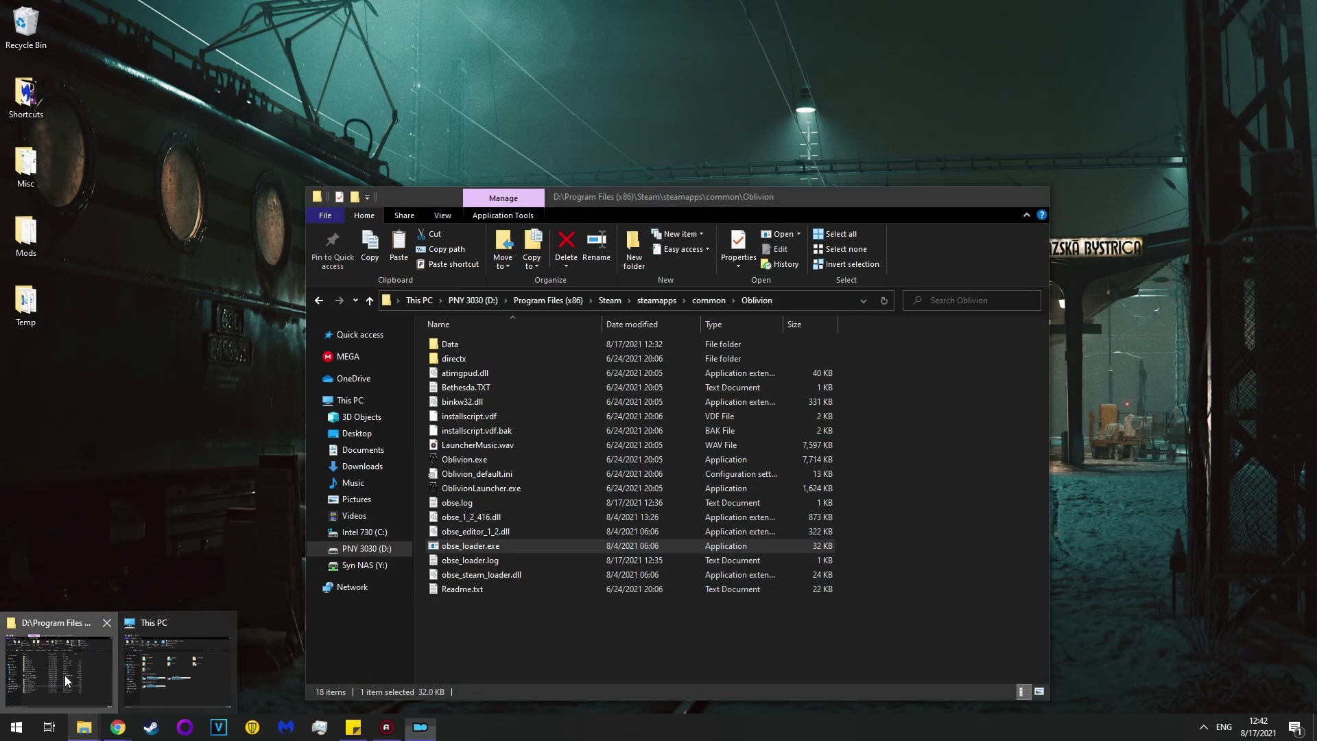
- Run obse_loader.exe from the Oblivion folder and press Play in the launcher
left_click(58, 669)
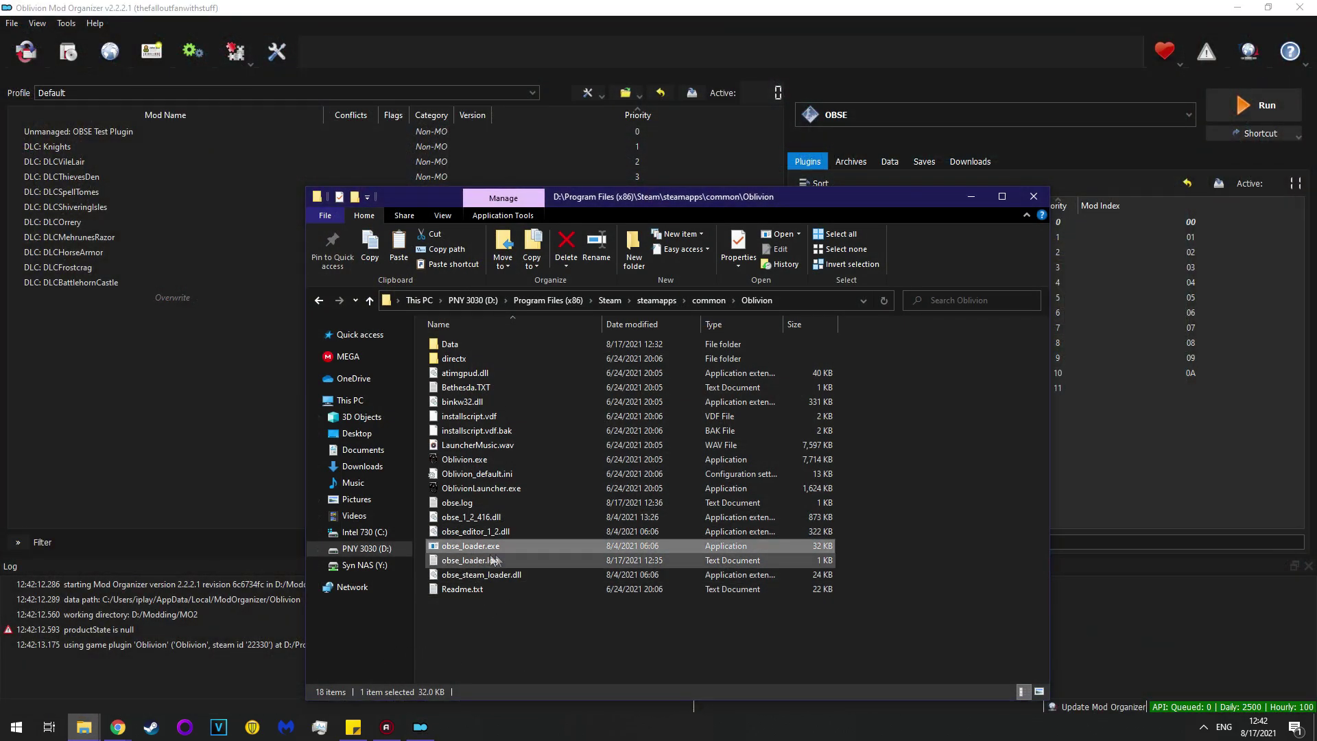
double_click(471, 545)
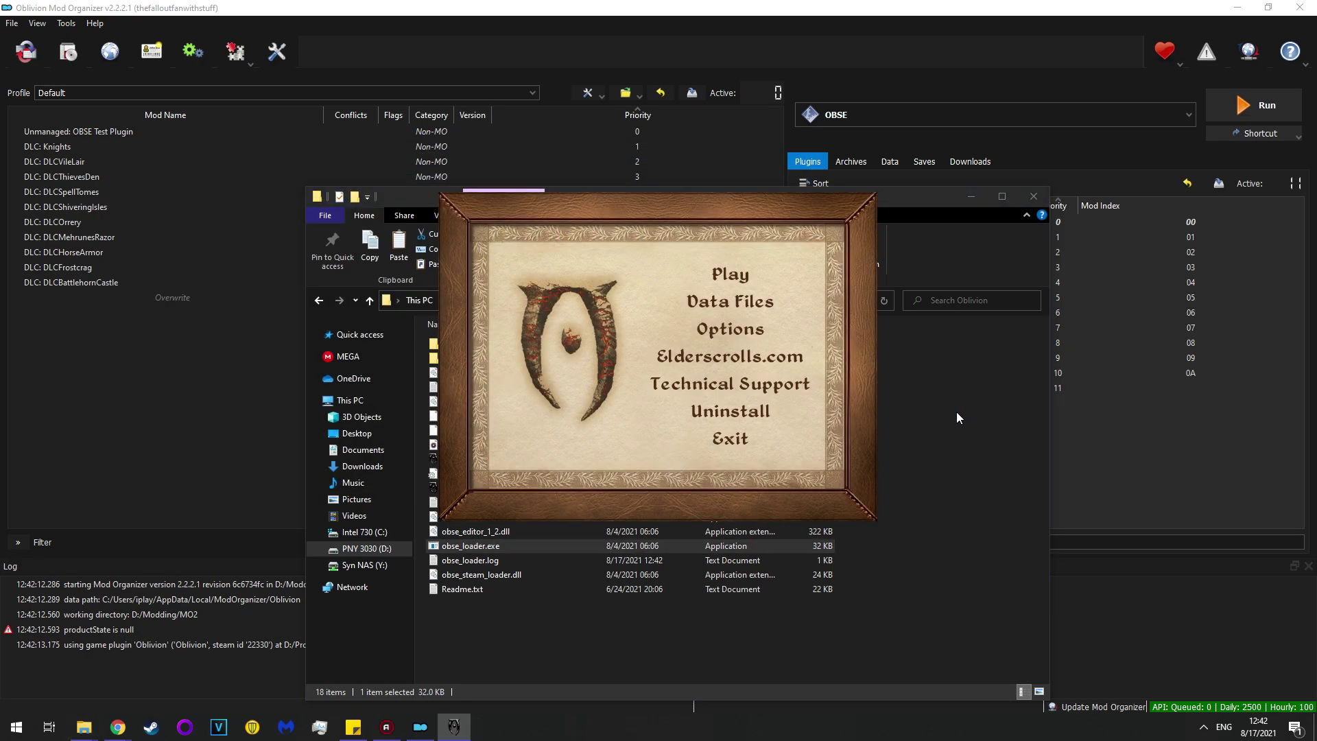
left_click(722, 278)
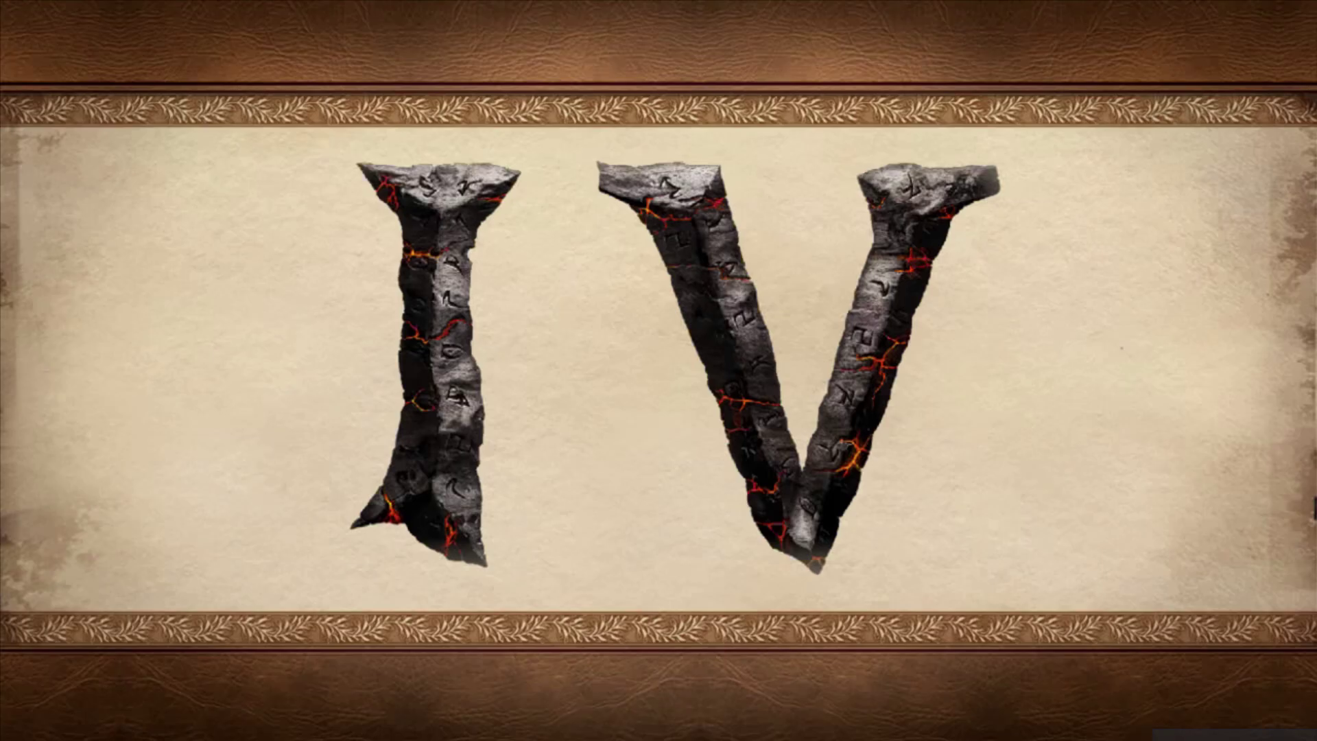
- Load the last save, run getobseversion in the console to confirm OBSE 22.4, then quit with qqq
left_click(369, 579)
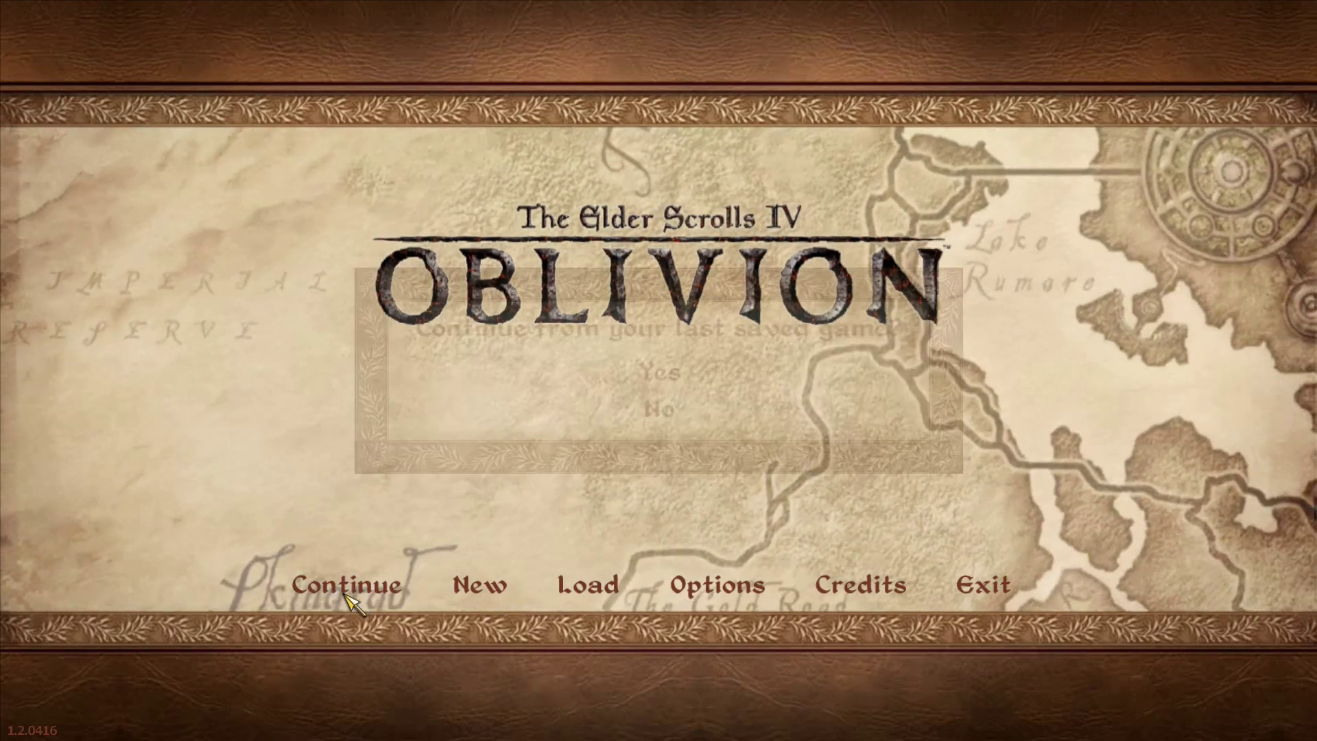
left_click(655, 374)
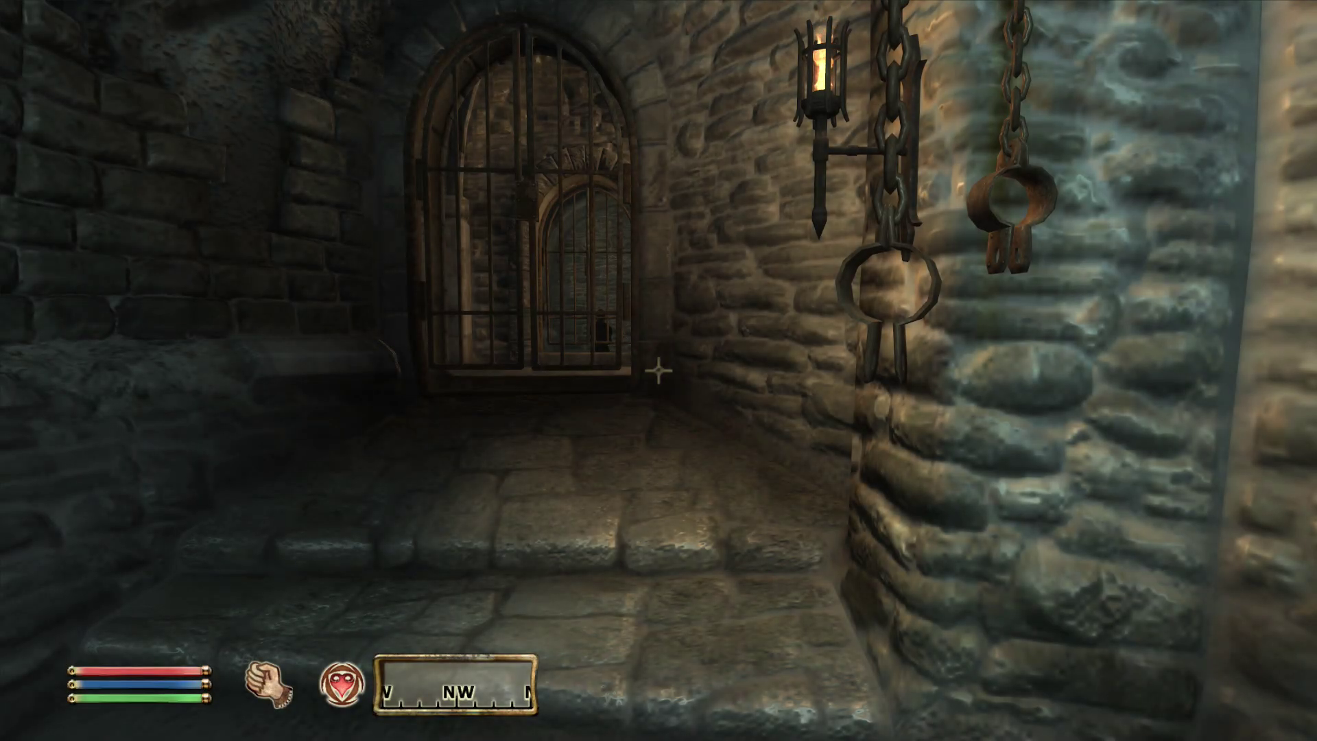
key("grave")
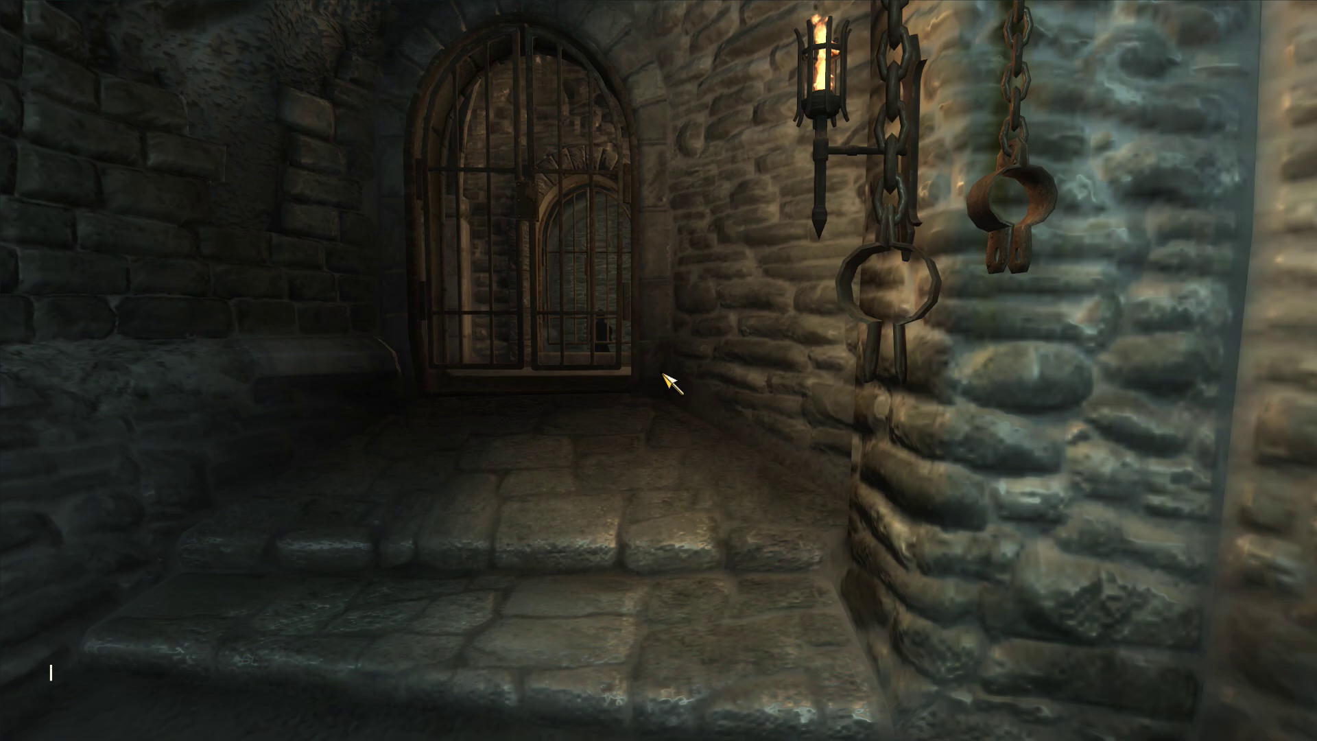
type("getobseversion")
key("Return")
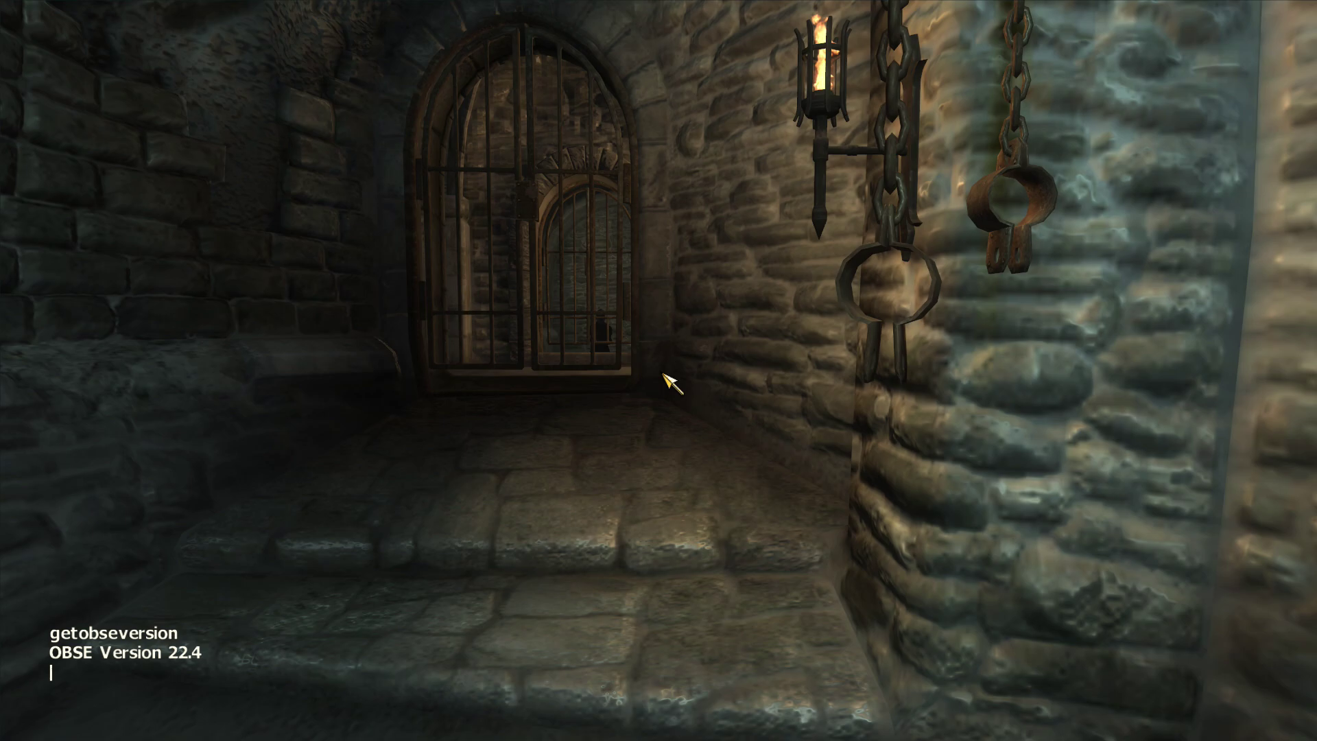
type("qqq")
key("Return")
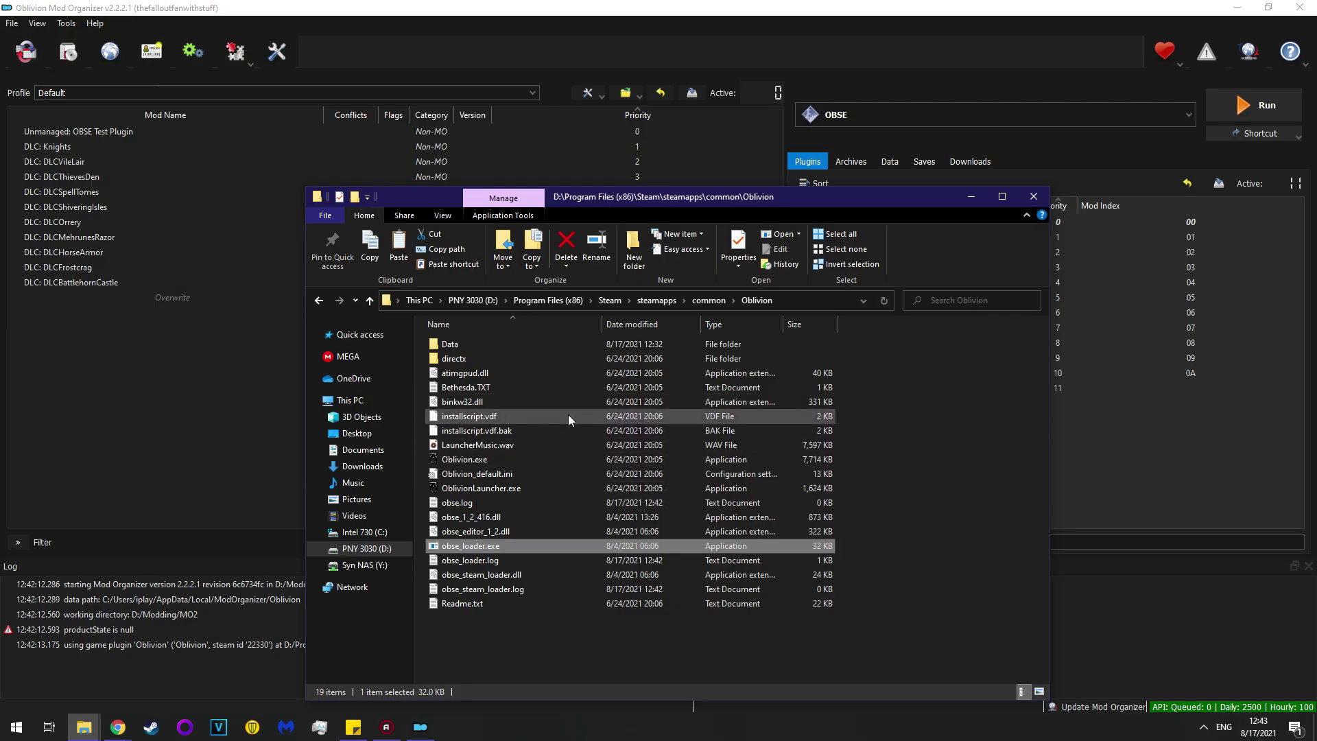
- Return to the Downloads folder showing xOBSE22.4.1.7z and OBSE Test Plugin-33574.rar
left_click(363, 467)
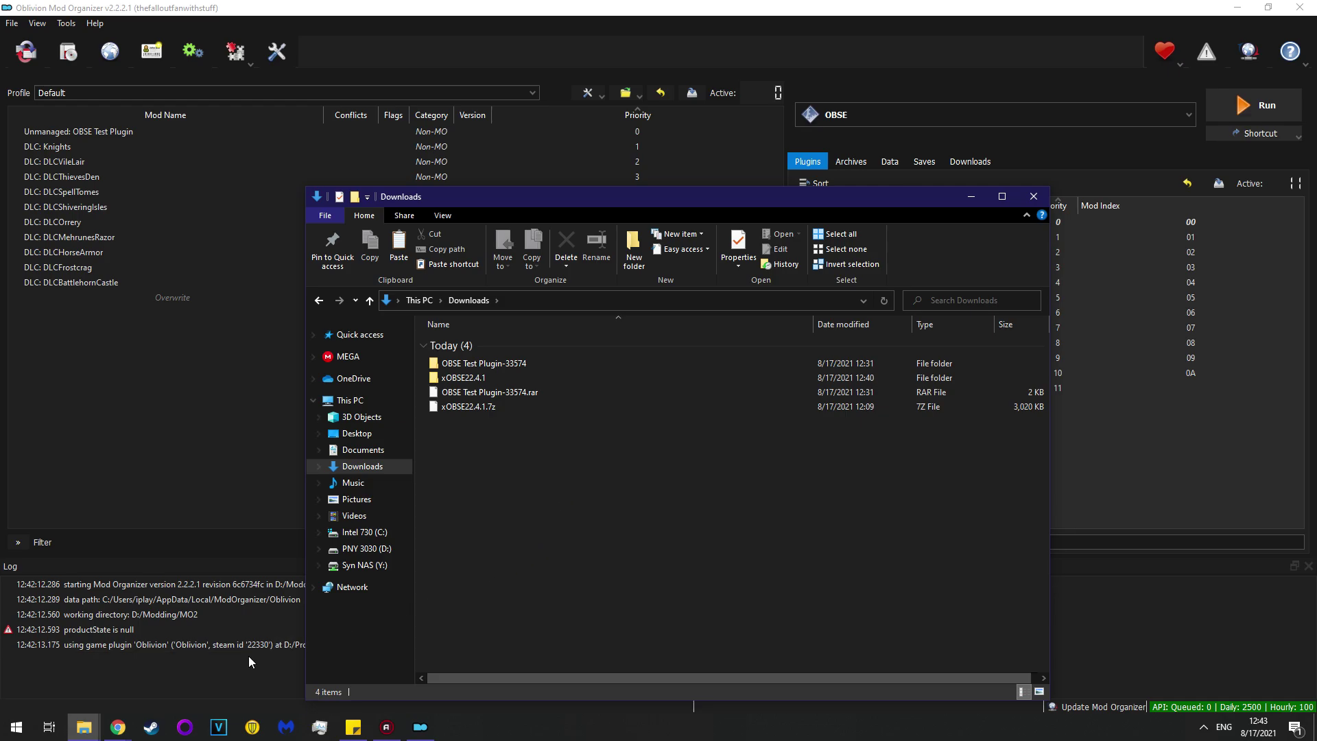
mouse_move(118, 727)
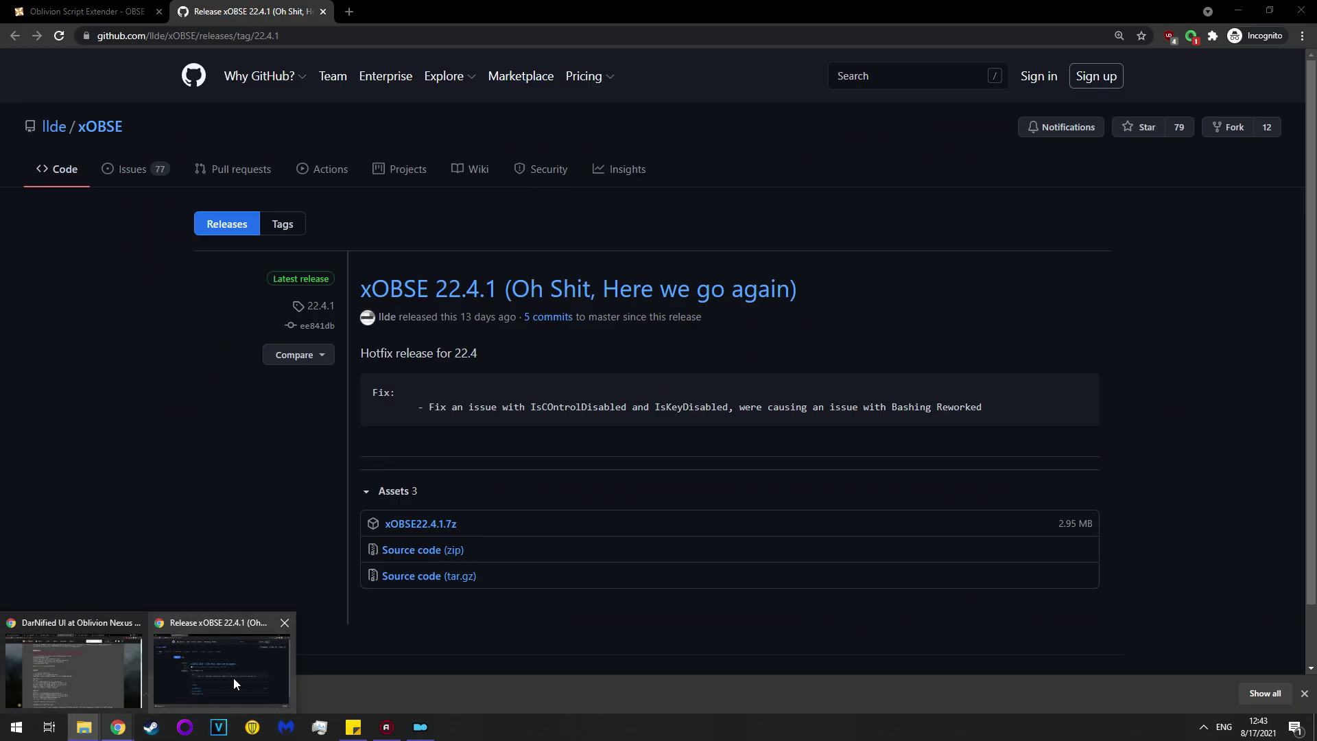
left_click(234, 677)
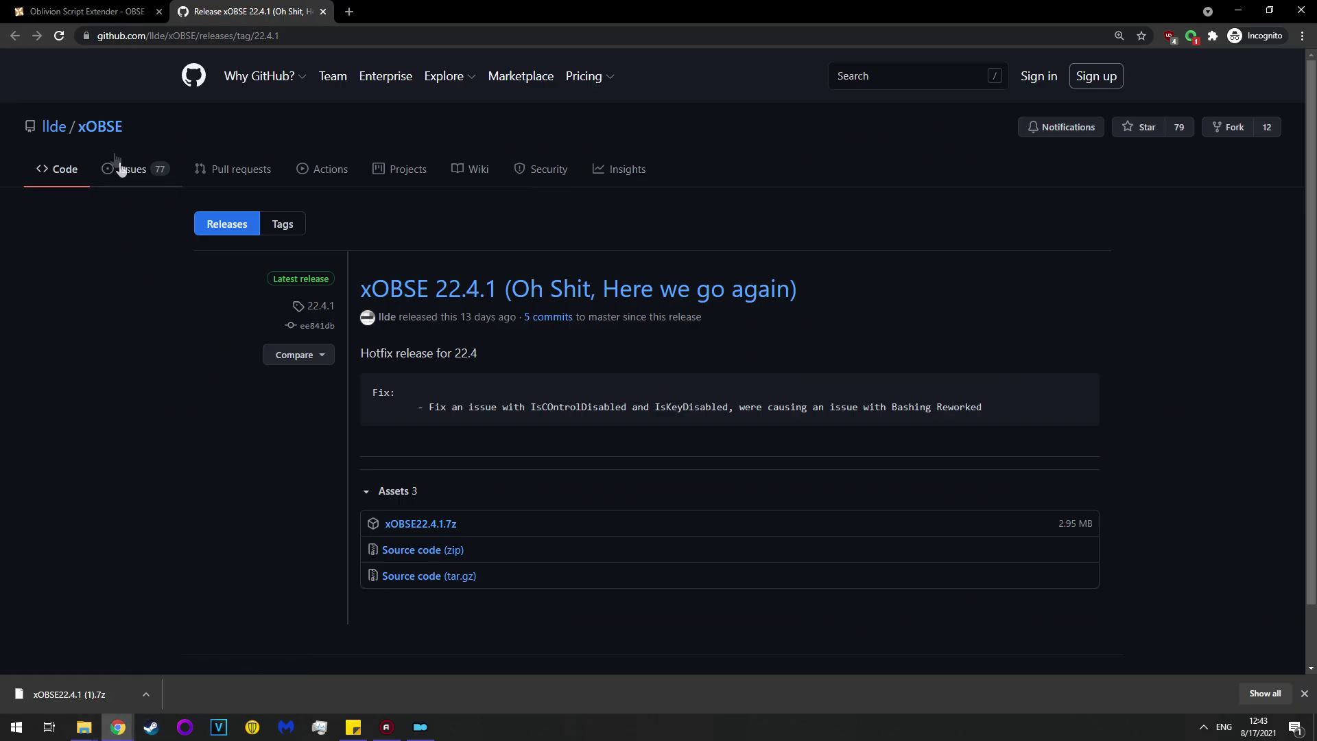
left_click(82, 11)
scroll(422, 449, "down", 4)
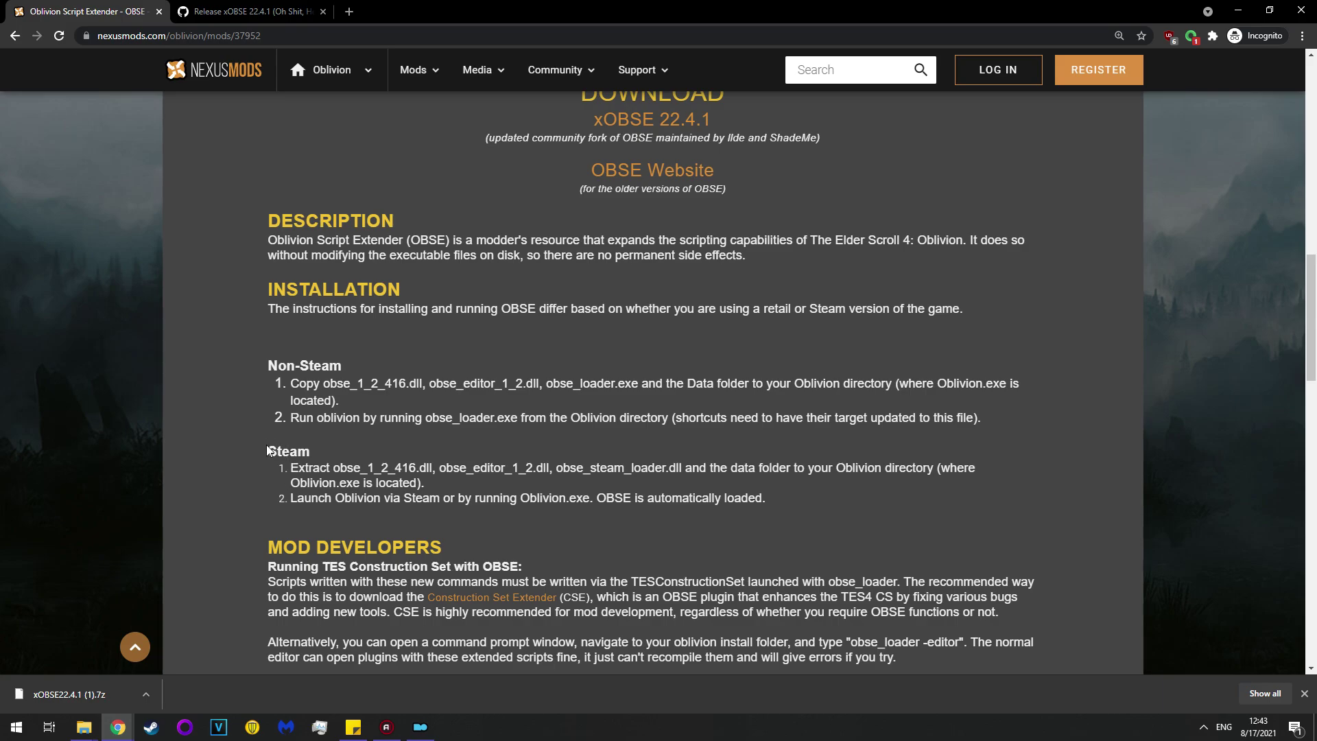
left_click_drag(267, 451, 439, 499)
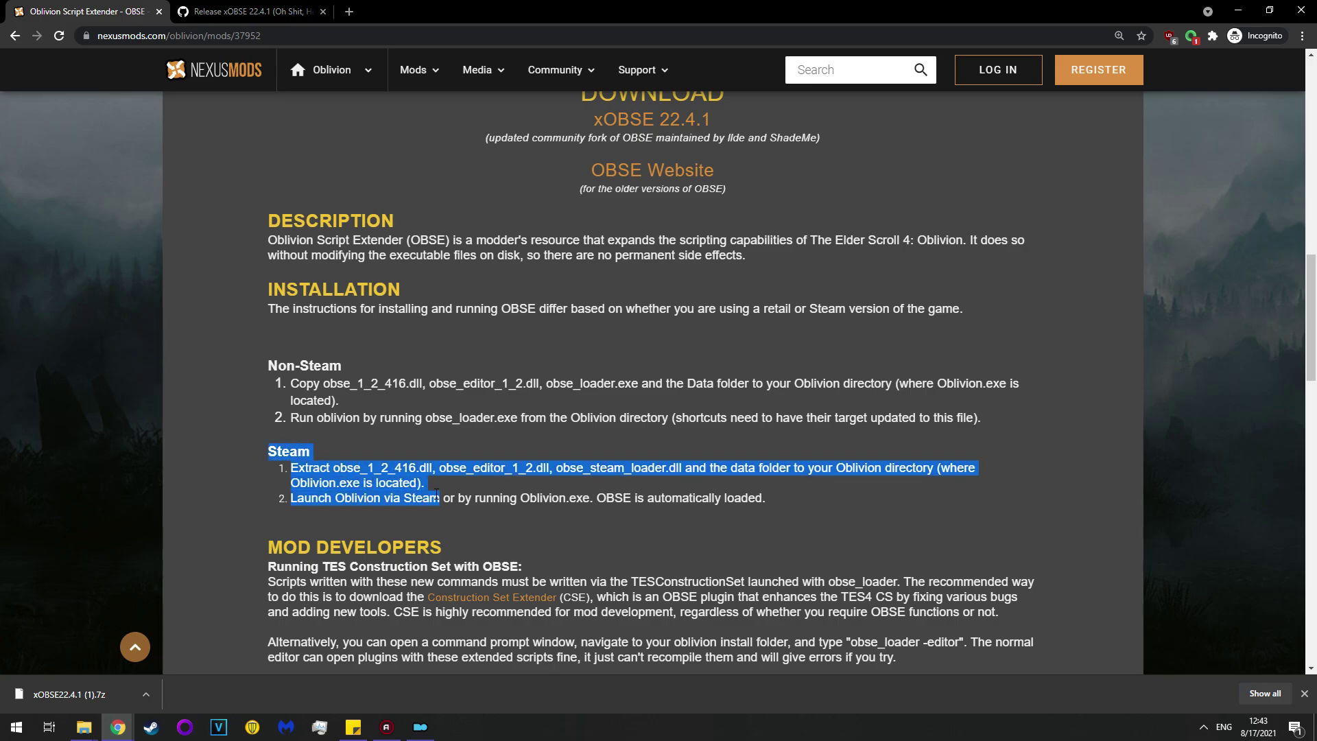
left_click(523, 513)
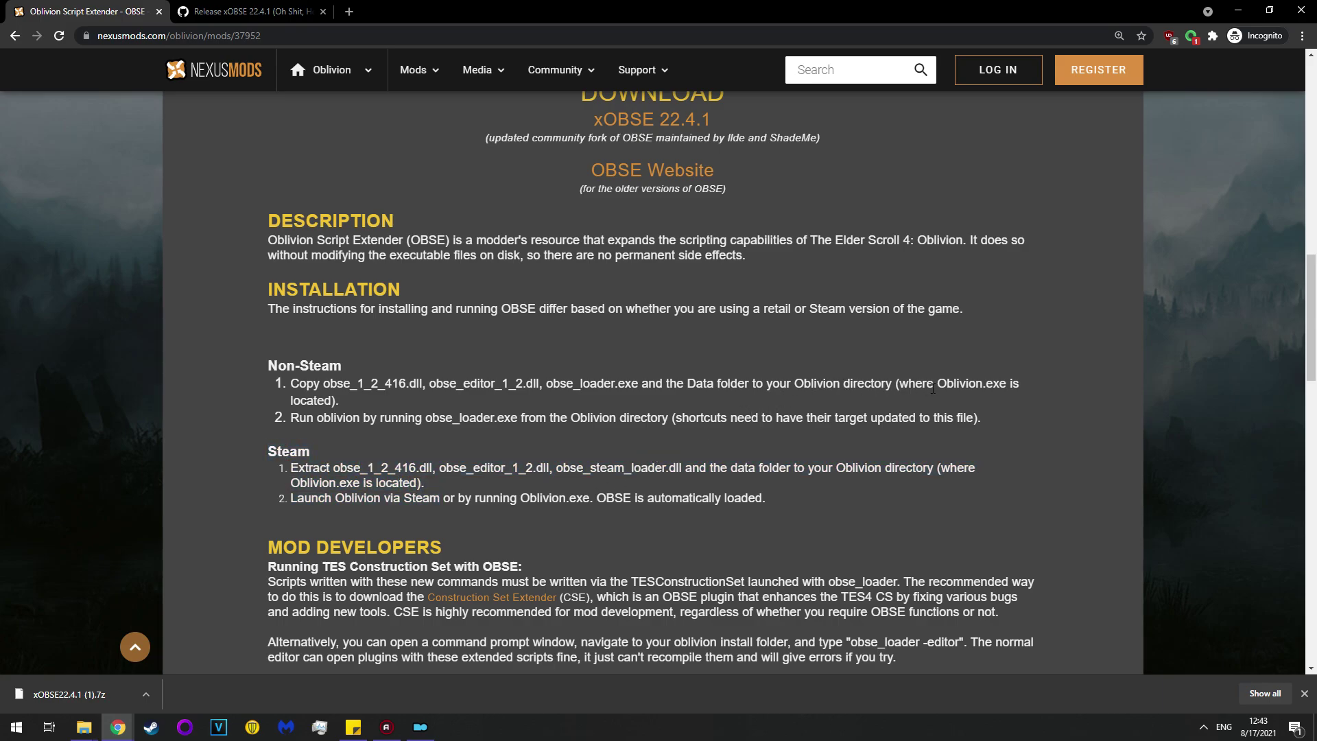
left_click_drag(516, 384, 679, 417)
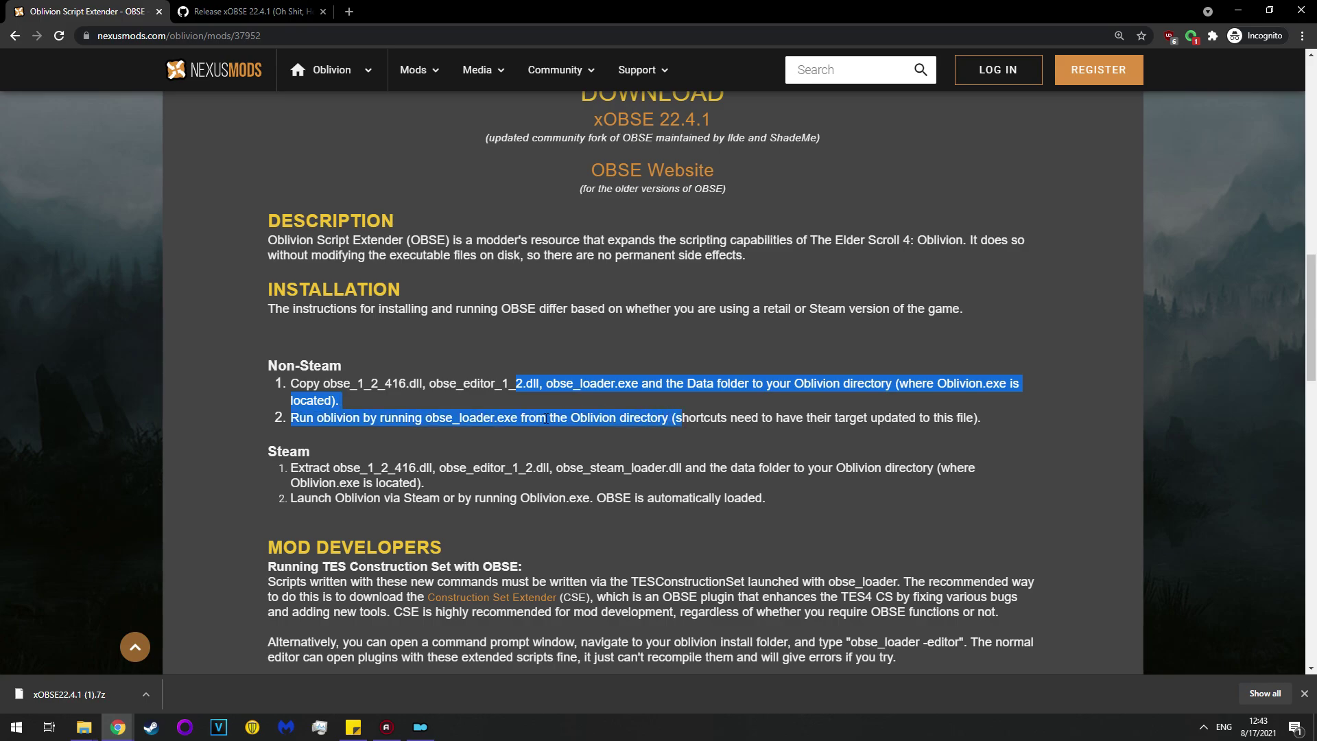
left_click(443, 418)
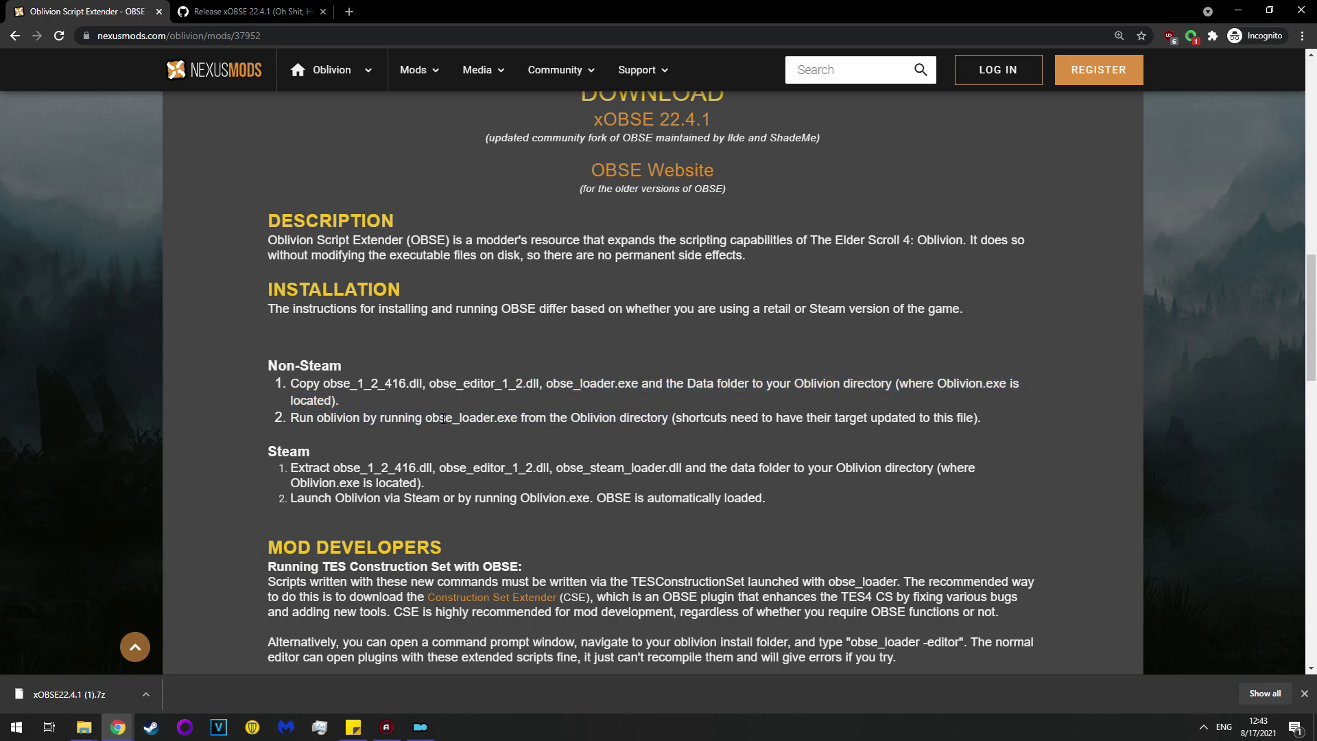
left_click(1237, 8)
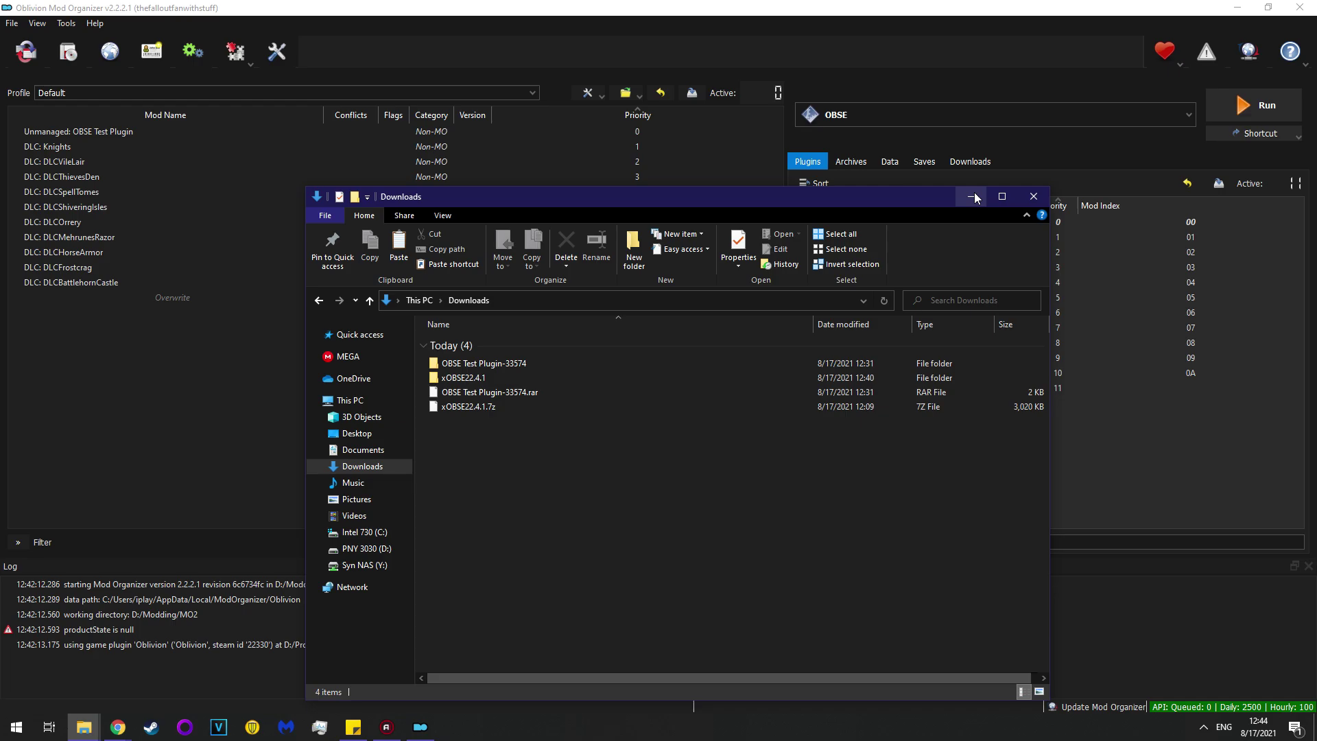